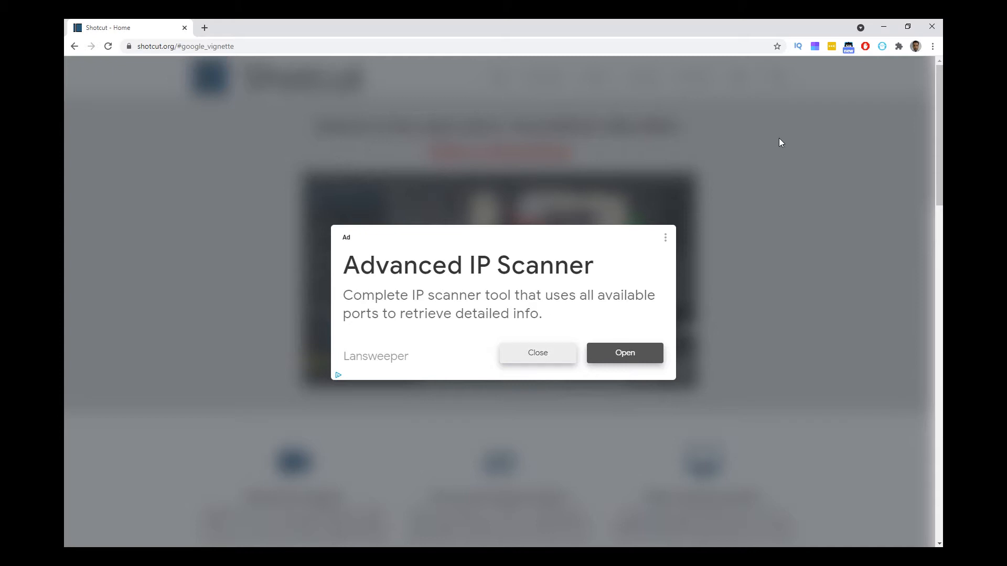
Step: Dismiss the ad and download the Shotcut 64-bit Windows installer from FossHub, keeping the file despite the browser's warning
{"action": "left_click", "coordinate": [541, 353]}
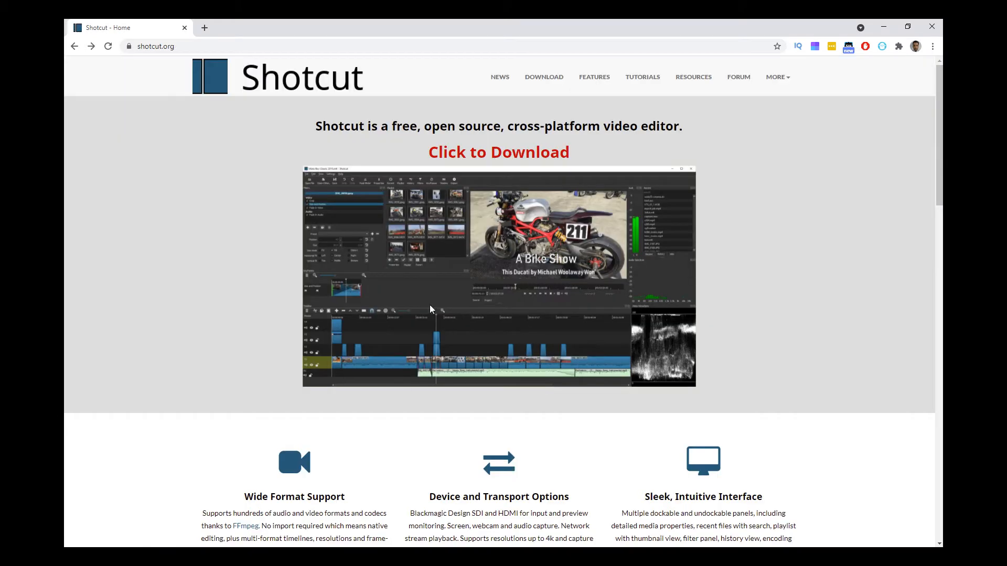
{"action": "left_click", "coordinate": [496, 153]}
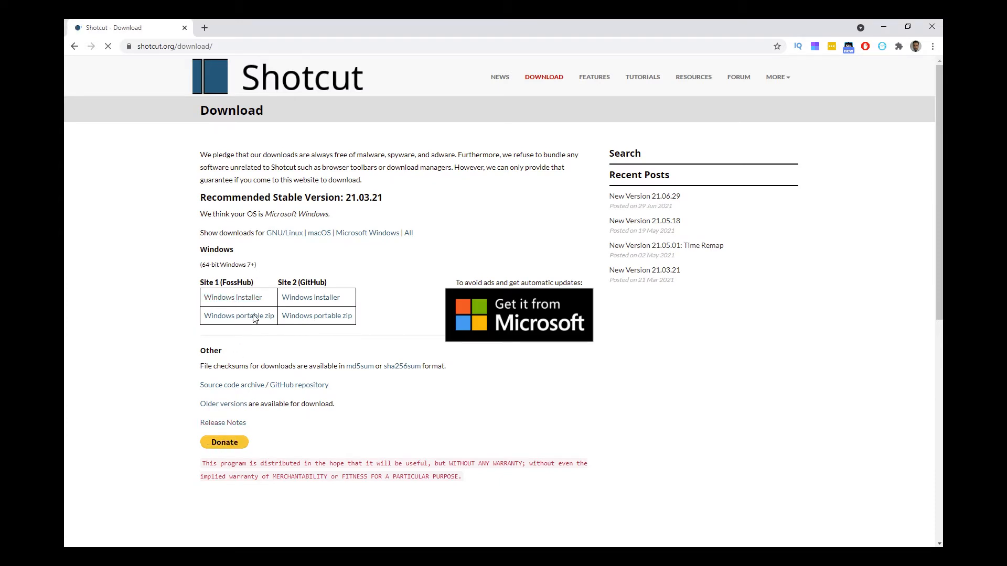
{"action": "left_click", "coordinate": [237, 299]}
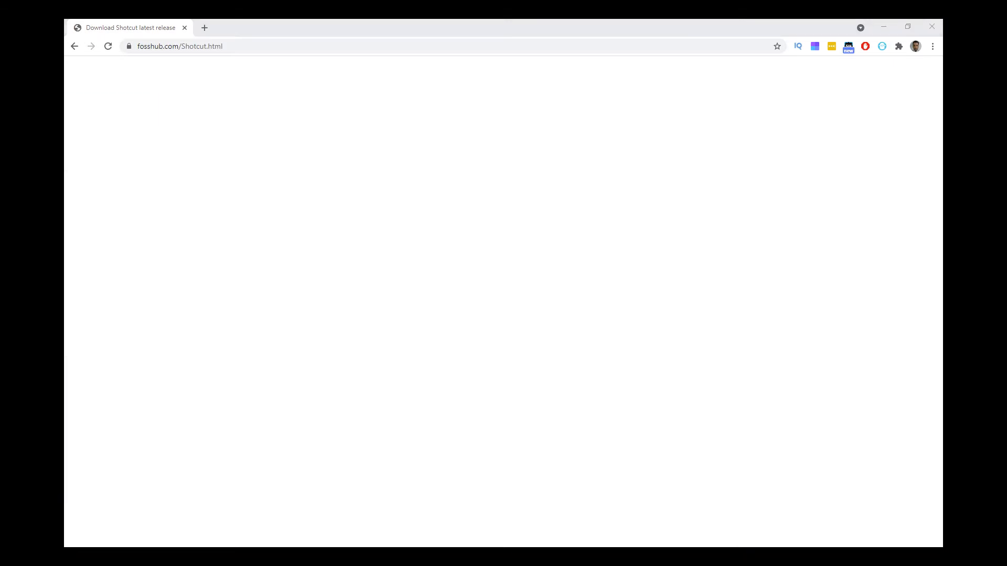
{"action": "scroll", "coordinate": [418, 457], "scroll_direction": "down", "scroll_amount": 1}
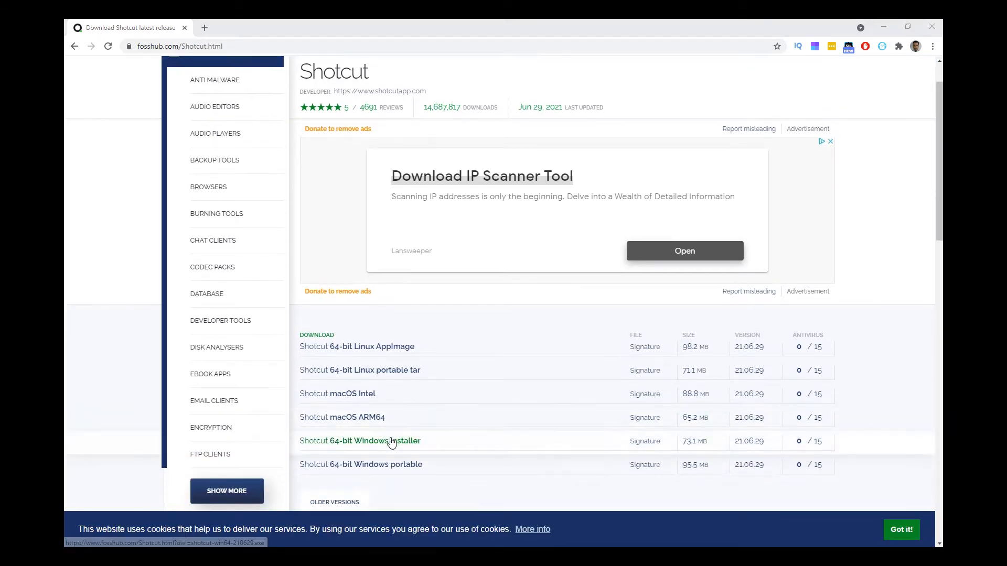
{"action": "left_click", "coordinate": [392, 444]}
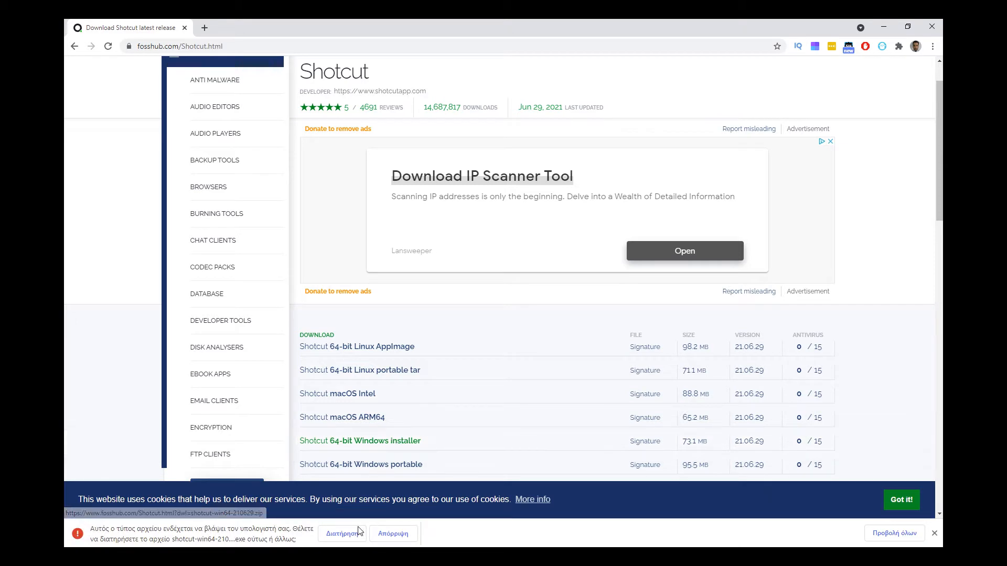
{"action": "left_click", "coordinate": [342, 534]}
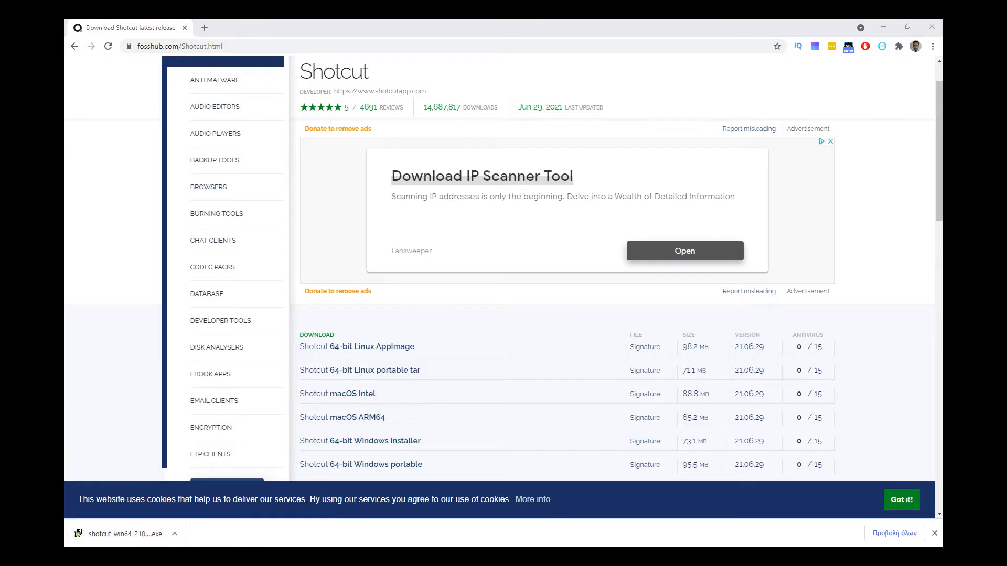
Step: Run the downloaded installer and install Shotcut into e:\Program Files\Shotcut with a desktop shortcut, accepting the license agreement
{"action": "left_click", "coordinate": [133, 533]}
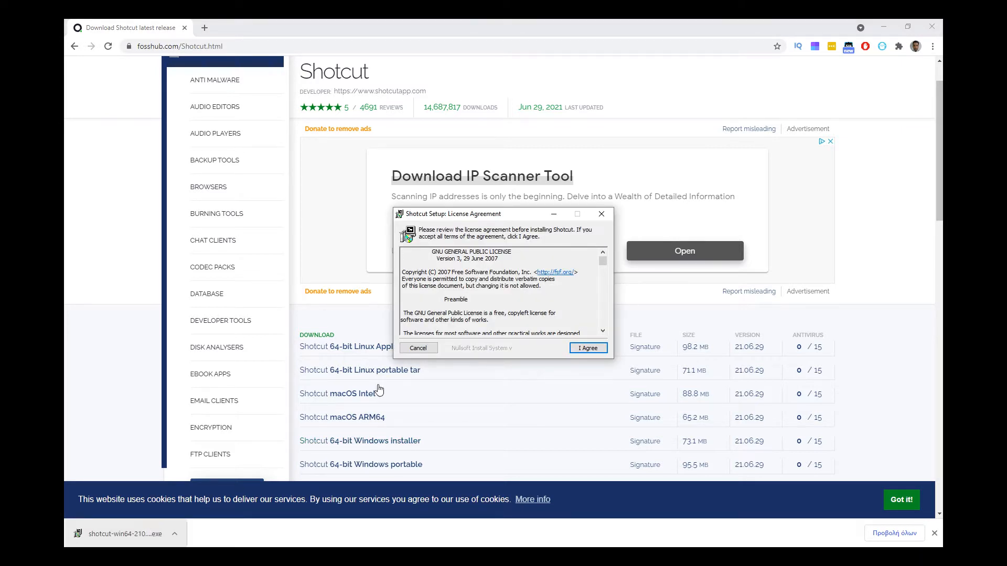
{"action": "left_click", "coordinate": [583, 349]}
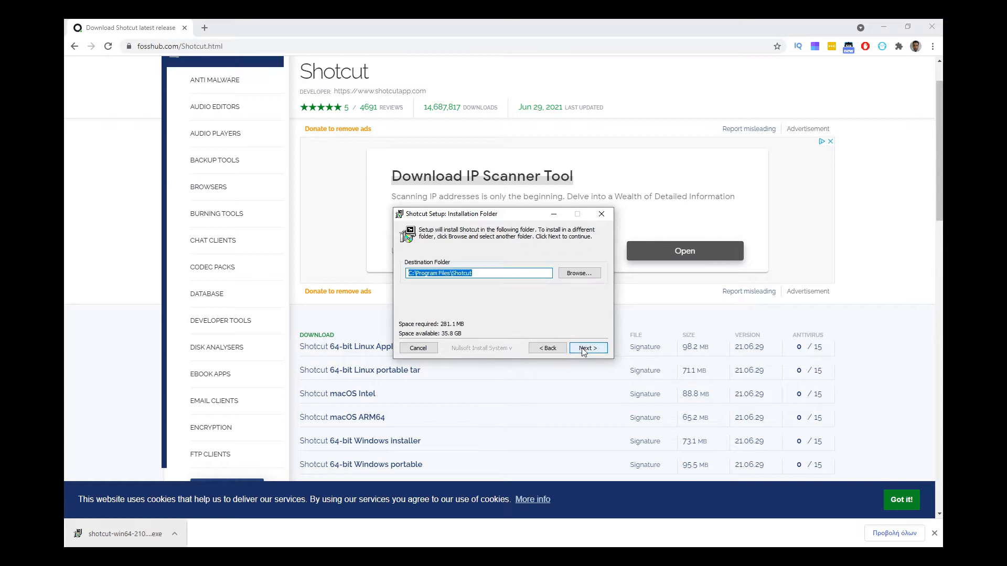
{"action": "left_click", "coordinate": [411, 273]}
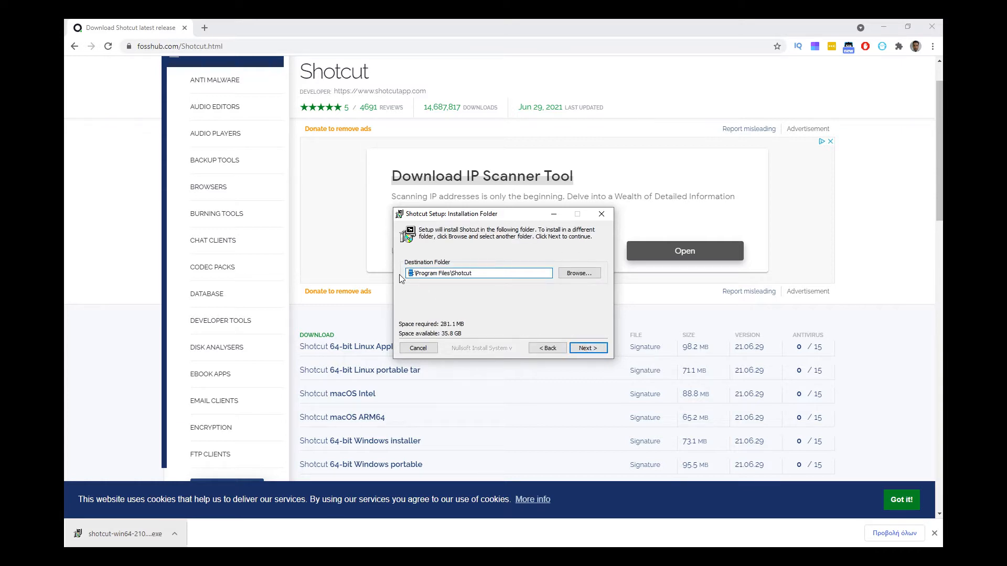
{"action": "type", "text": "e"}
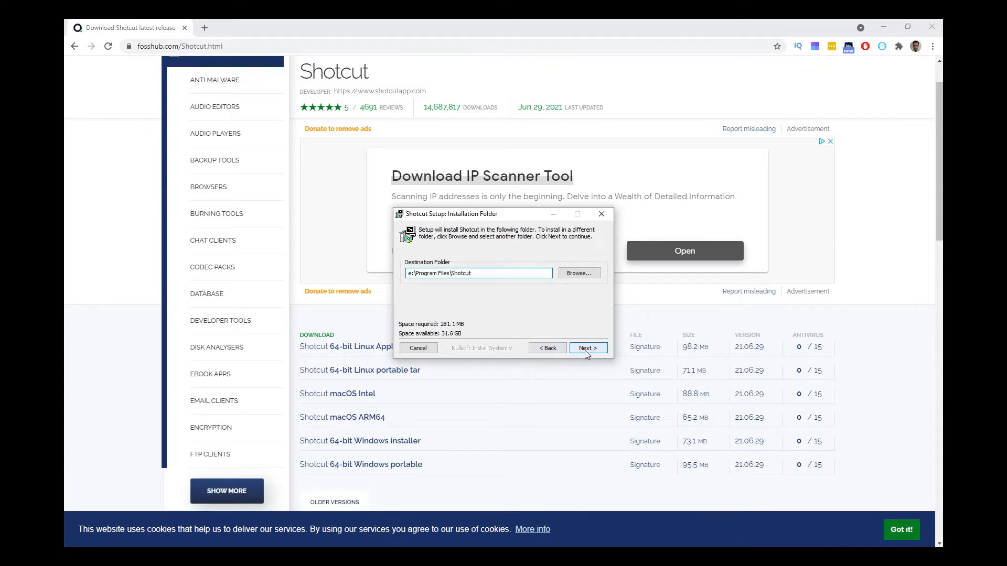
{"action": "left_click", "coordinate": [586, 349]}
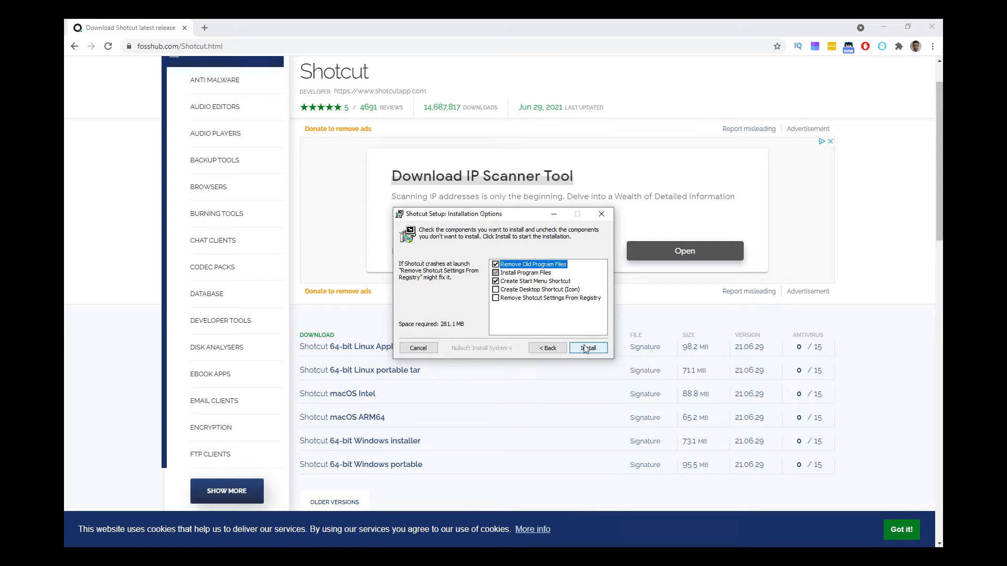
{"action": "left_click", "coordinate": [496, 290]}
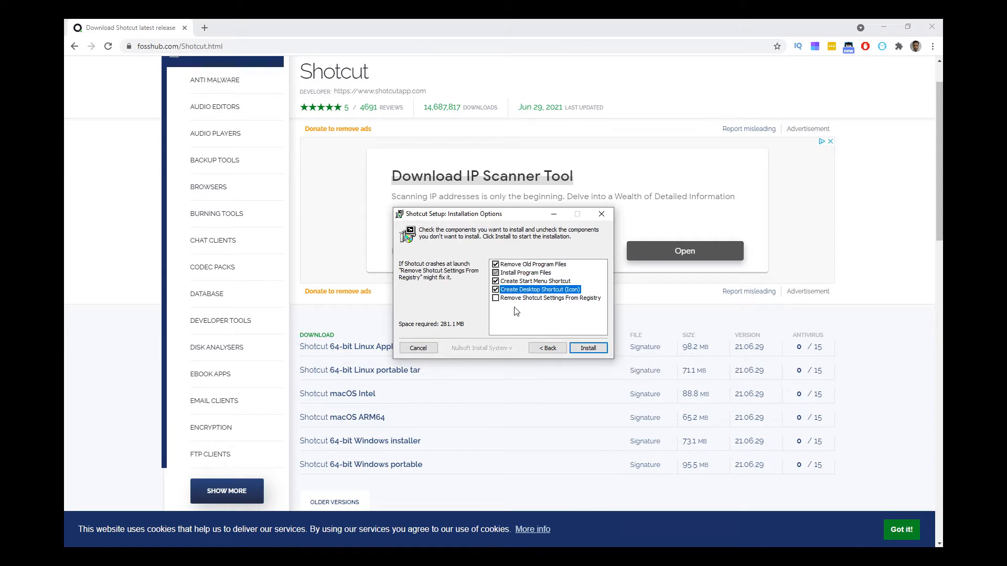
{"action": "left_click", "coordinate": [587, 348]}
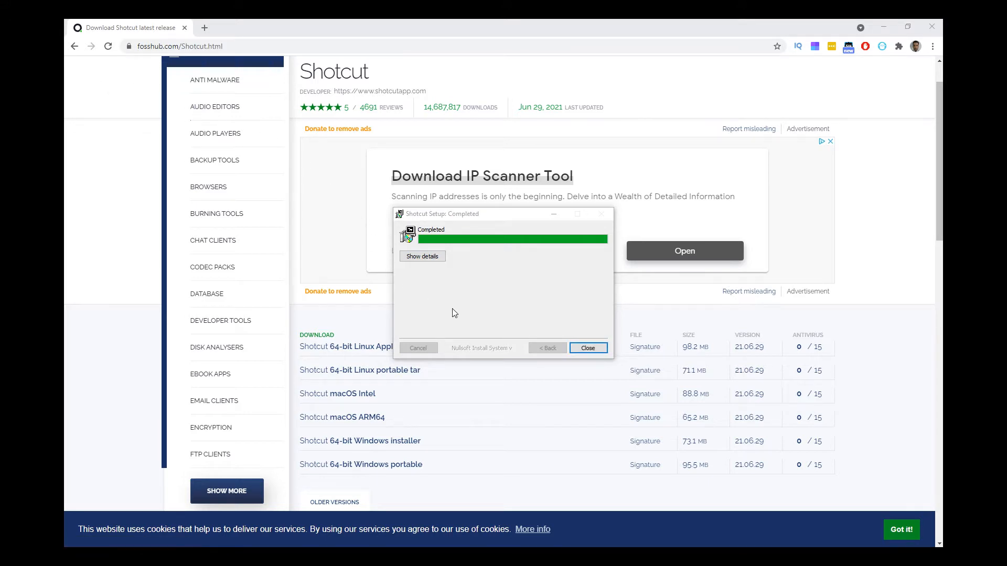
{"action": "left_click", "coordinate": [583, 349]}
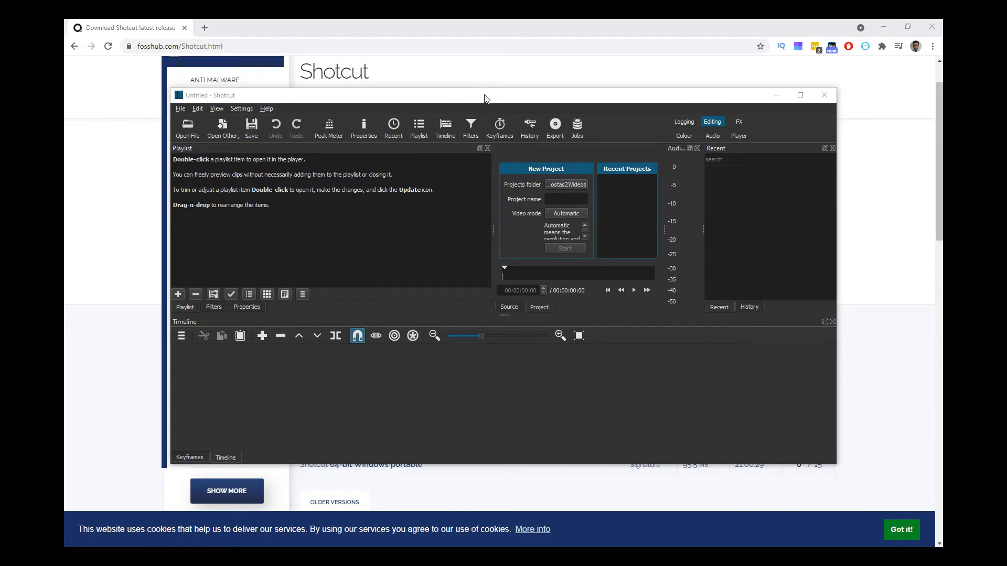
Step: Switch to Shotcut, maximize its window, narrow the Playlist panel and widen the Audio Peak Meter
{"action": "left_click_drag", "start_coordinate": [484, 97], "coordinate": [481, 79]}
{"action": "left_click", "coordinate": [797, 76]}
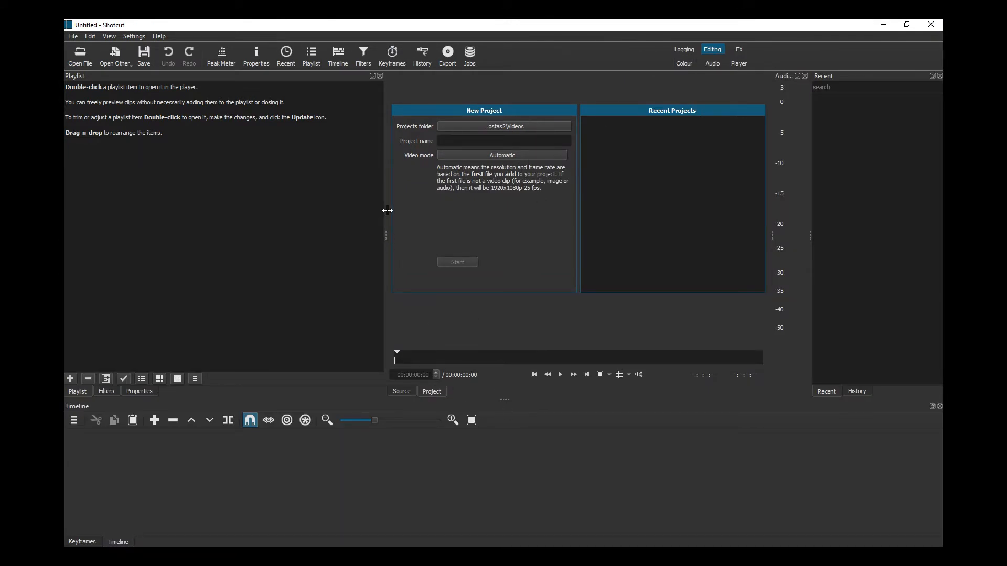
{"action": "left_click_drag", "start_coordinate": [382, 209], "coordinate": [336, 206]}
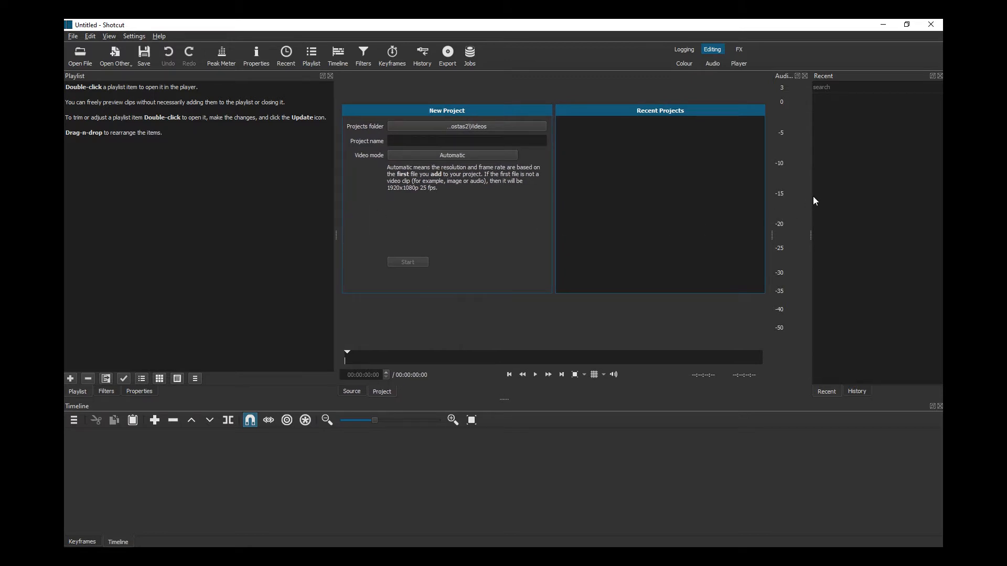
{"action": "mouse_move", "coordinate": [809, 196]}
{"action": "left_mouse_down"}
{"action": "mouse_move", "coordinate": [791, 196]}
{"action": "mouse_move", "coordinate": [823, 192]}
{"action": "left_mouse_up"}
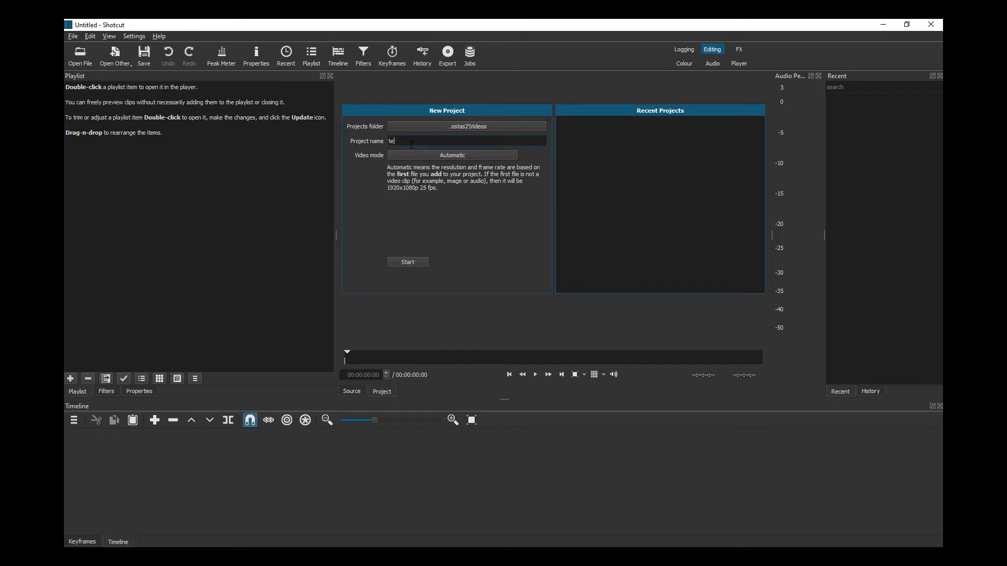
Step: Create a new project named test1 with the HD 1080p 60 fps video mode
{"action": "left_click", "coordinate": [469, 156]}
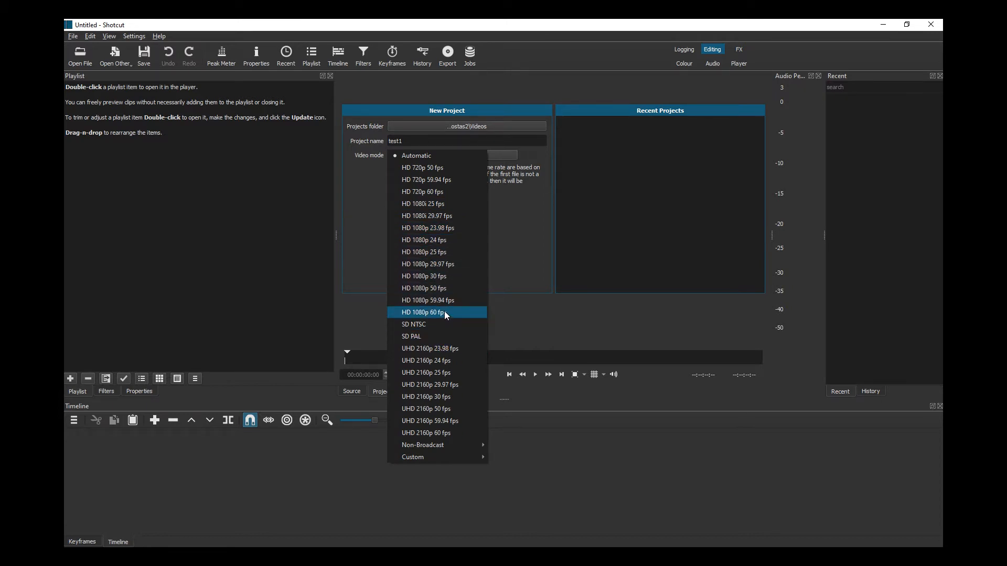
{"action": "left_click", "coordinate": [407, 313]}
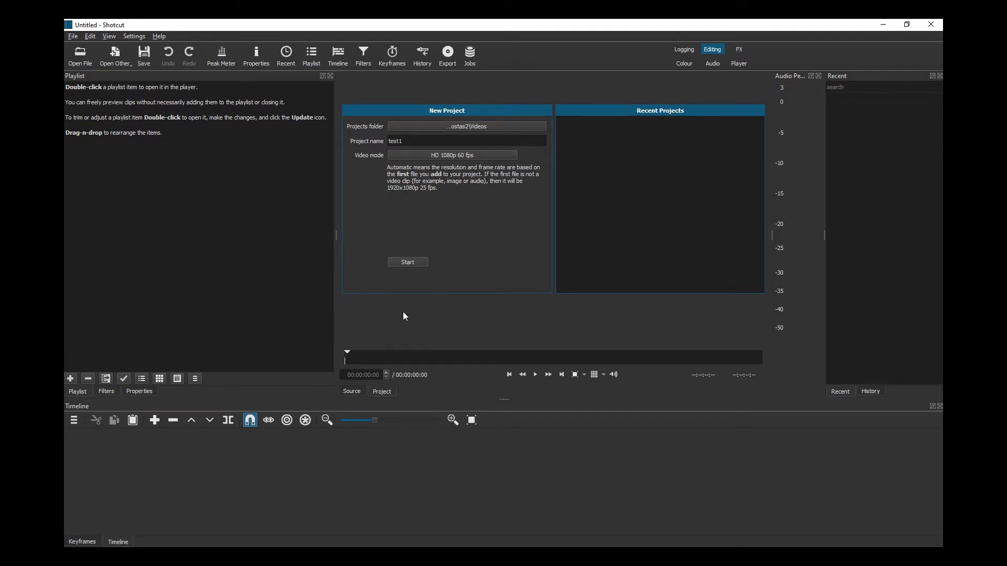
{"action": "left_click", "coordinate": [409, 262]}
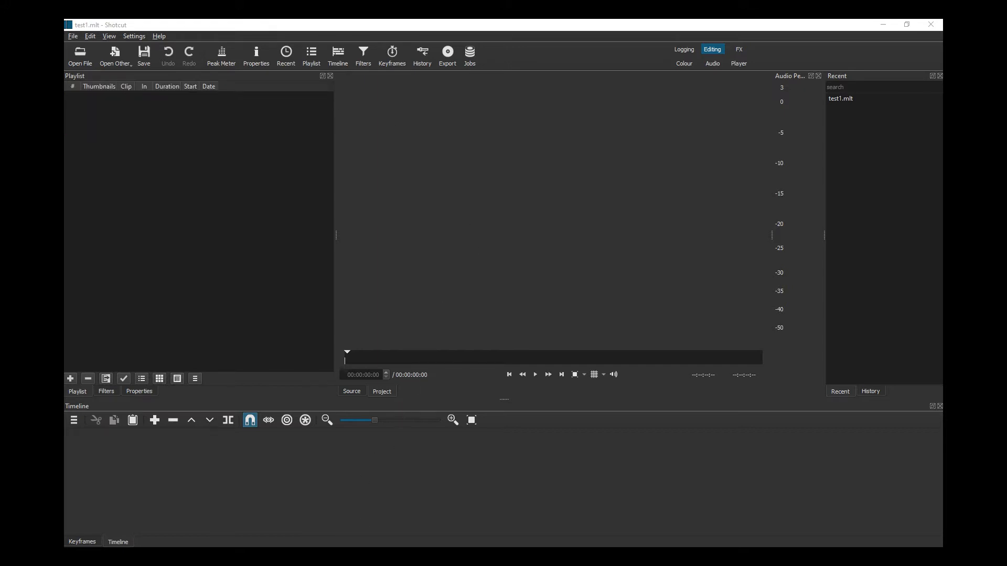
Step: Add all the files from the Sample videos&images folder in File Explorer to the Shotcut playlist
{"action": "key", "text": "alt+Tab"}
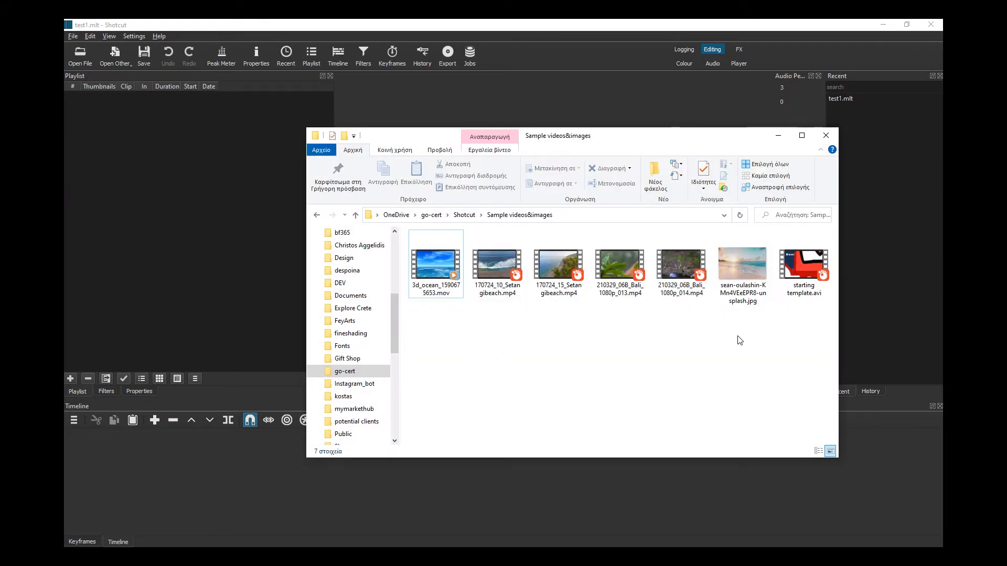
{"action": "left_click_drag", "start_coordinate": [816, 323], "coordinate": [149, 183]}
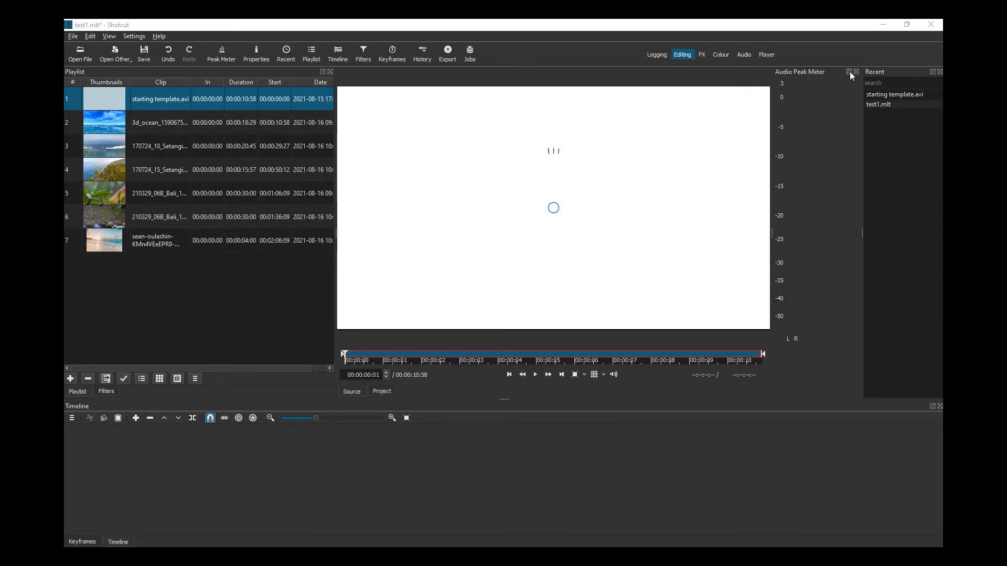
Step: Dock the Audio Peak Meter above the preview and close both it and the Recent panel
{"action": "left_click_drag", "start_coordinate": [807, 71], "coordinate": [671, 83]}
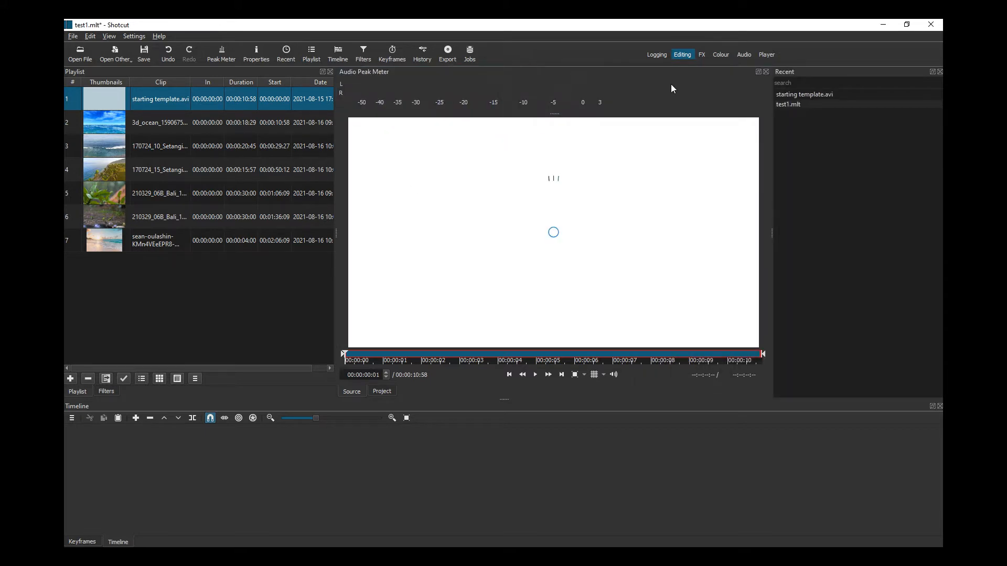
{"action": "left_click", "coordinate": [765, 71]}
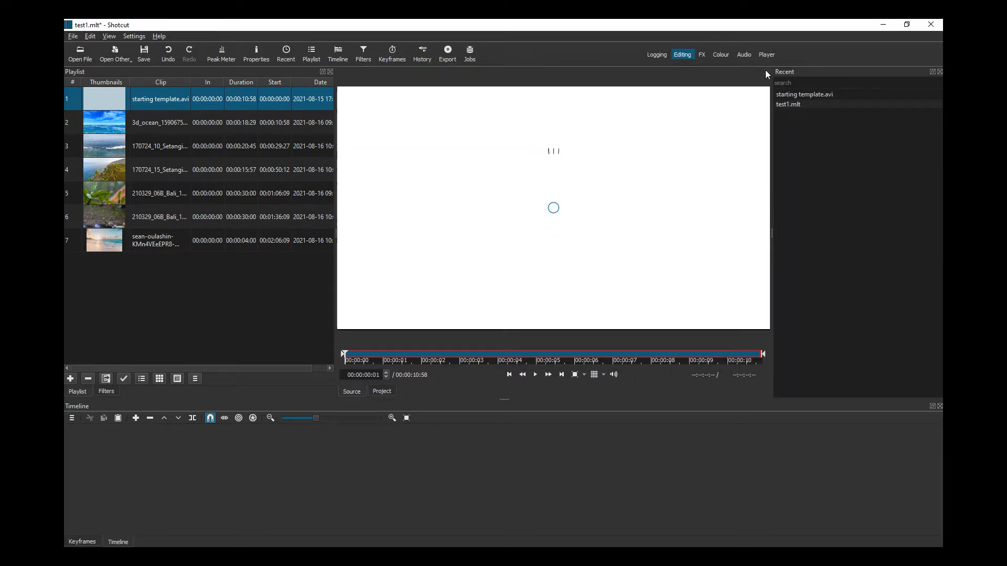
{"action": "left_click", "coordinate": [940, 72]}
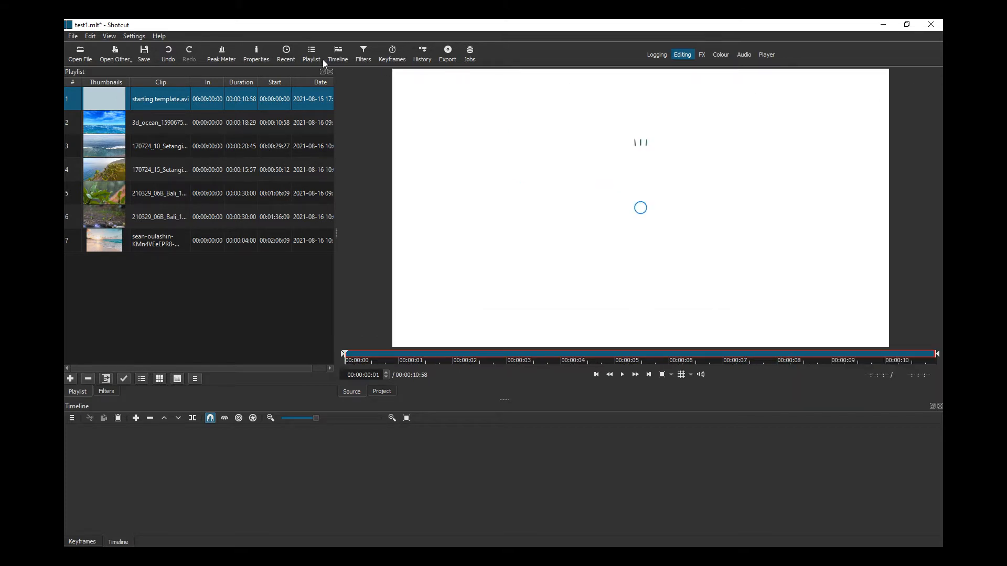
Step: Restore the Recent panel and the Audio Peak Meter, docking the meter vertically beside the preview, and widen the Playlist panel
{"action": "left_click", "coordinate": [221, 52]}
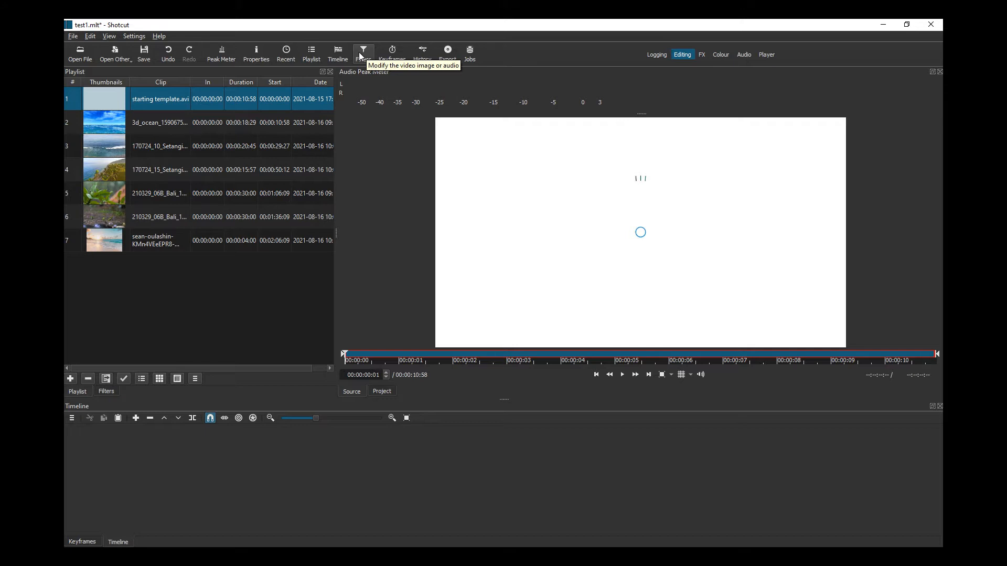
{"action": "left_click", "coordinate": [281, 58]}
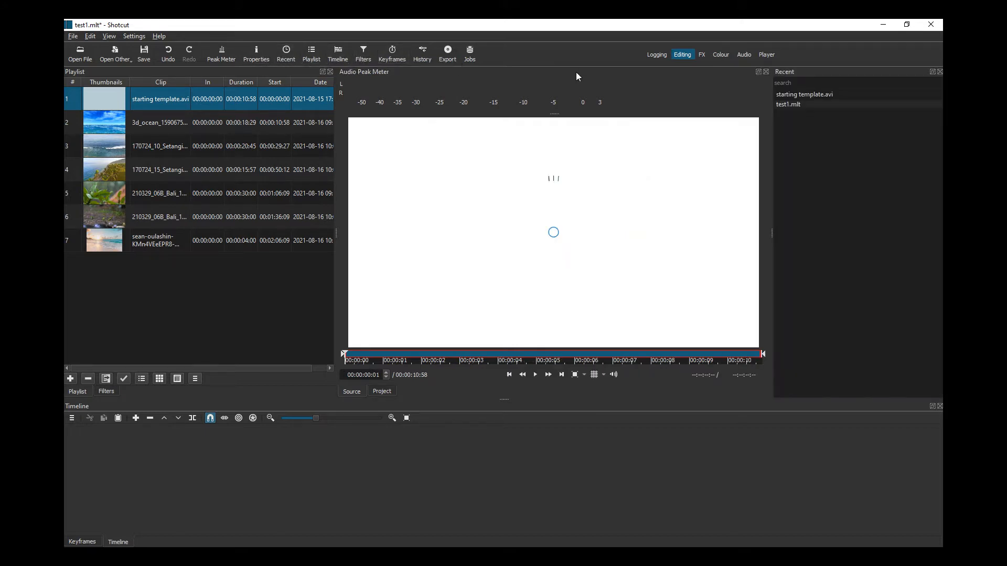
{"action": "left_click_drag", "start_coordinate": [703, 74], "coordinate": [780, 188]}
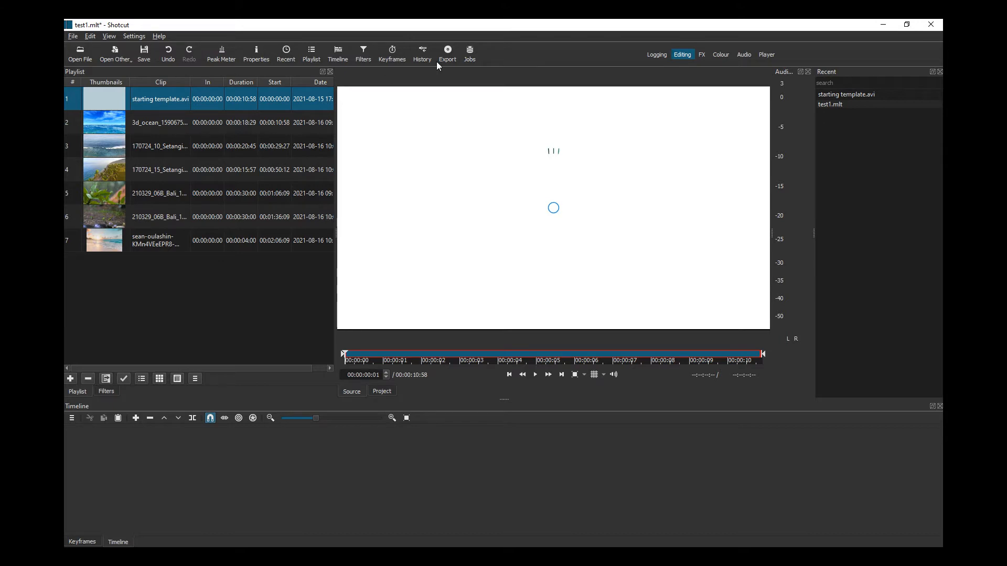
{"action": "left_click_drag", "start_coordinate": [336, 100], "coordinate": [358, 106]}
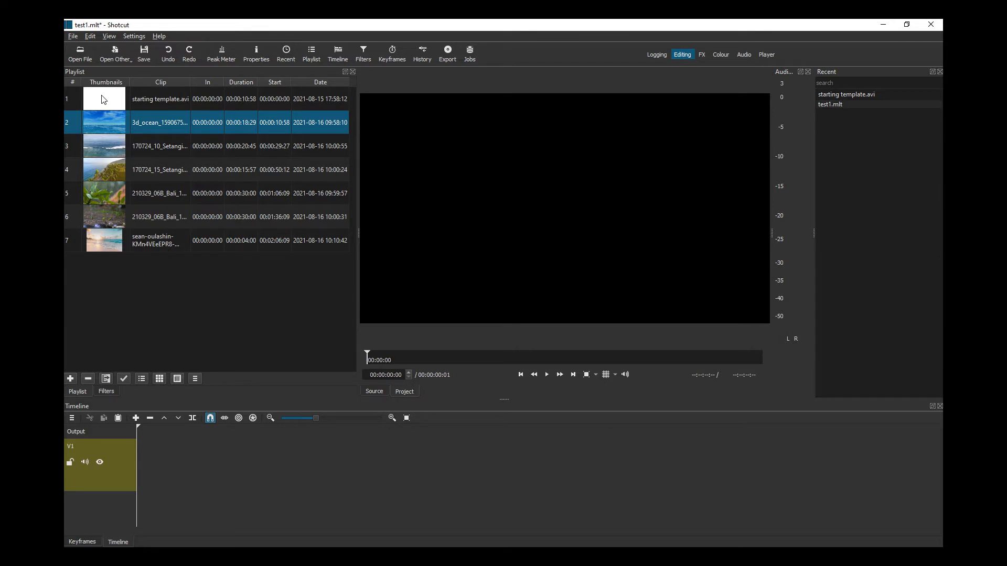
Step: Place starting template.avi at the start of track V1 and add a second video track
{"action": "left_click_drag", "start_coordinate": [107, 103], "coordinate": [147, 456]}
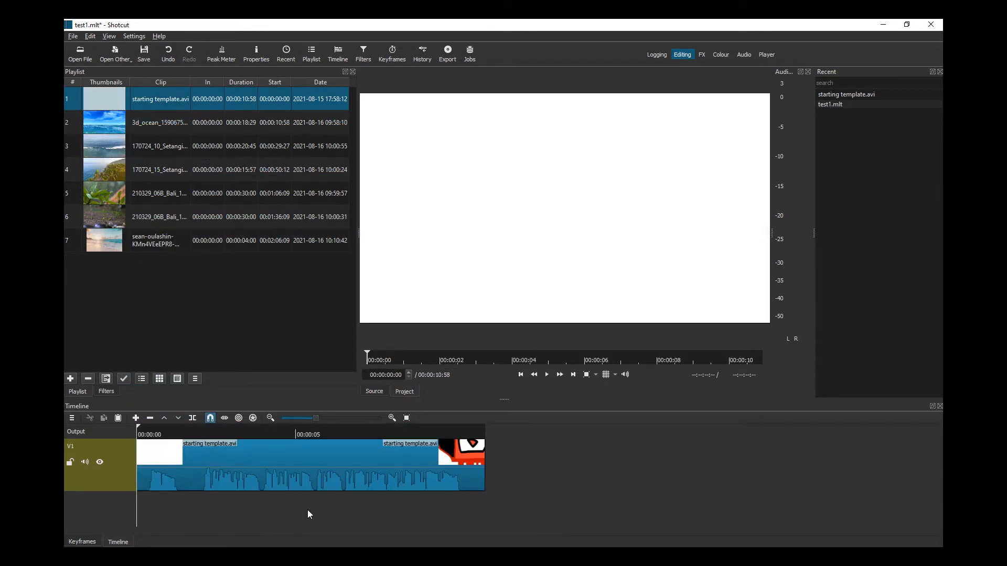
{"action": "right_click", "coordinate": [512, 466]}
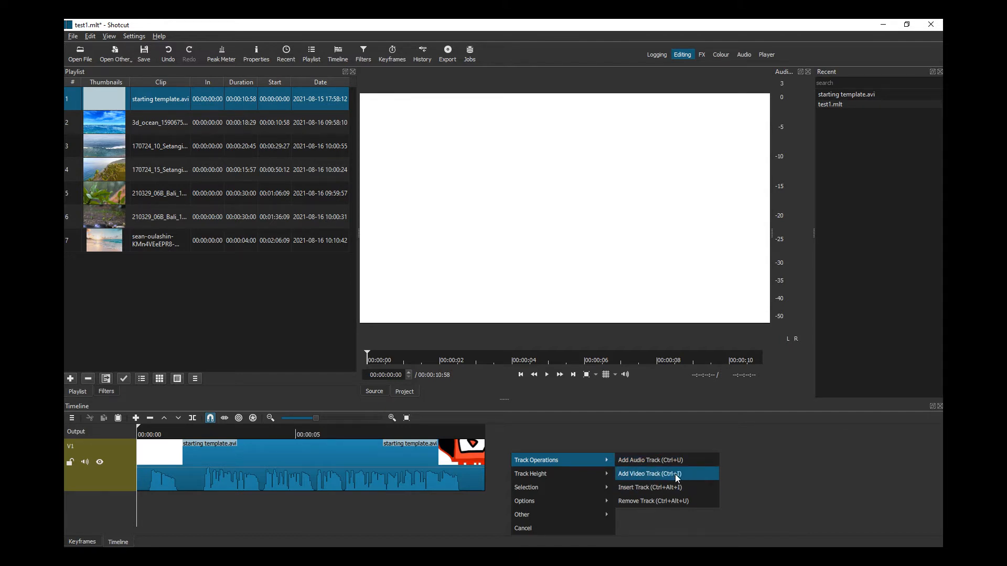
{"action": "left_click", "coordinate": [649, 474]}
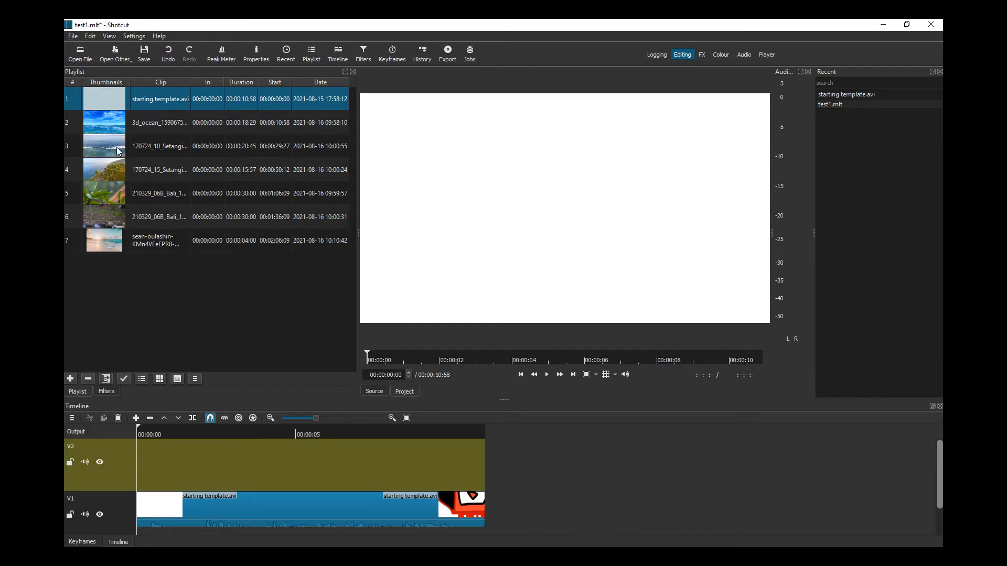
Step: Place the 3d_ocean clip on track V2 where starting template.avi ends on V1, and play the timeline
{"action": "left_click", "coordinate": [104, 125]}
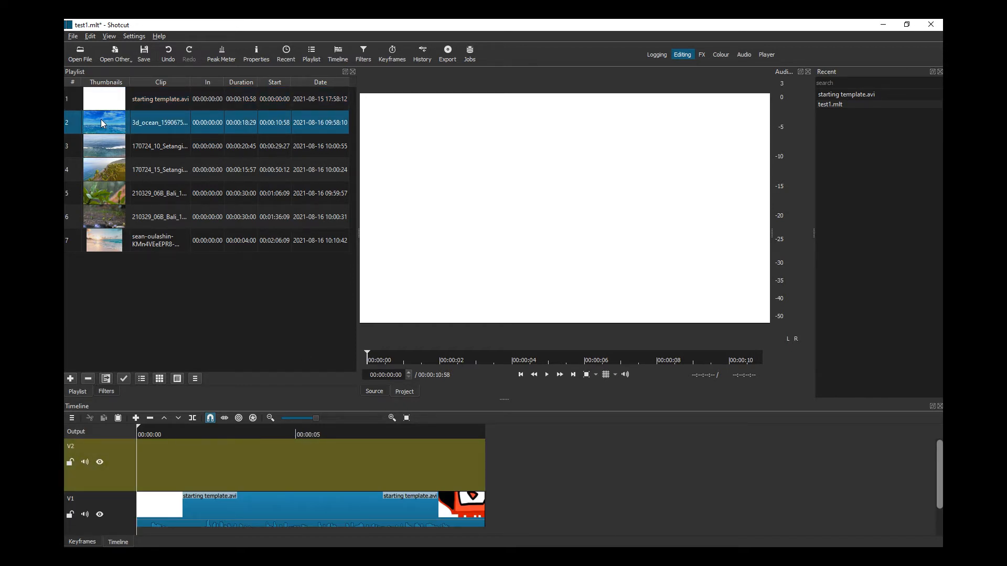
{"action": "left_click_drag", "start_coordinate": [100, 119], "coordinate": [487, 465]}
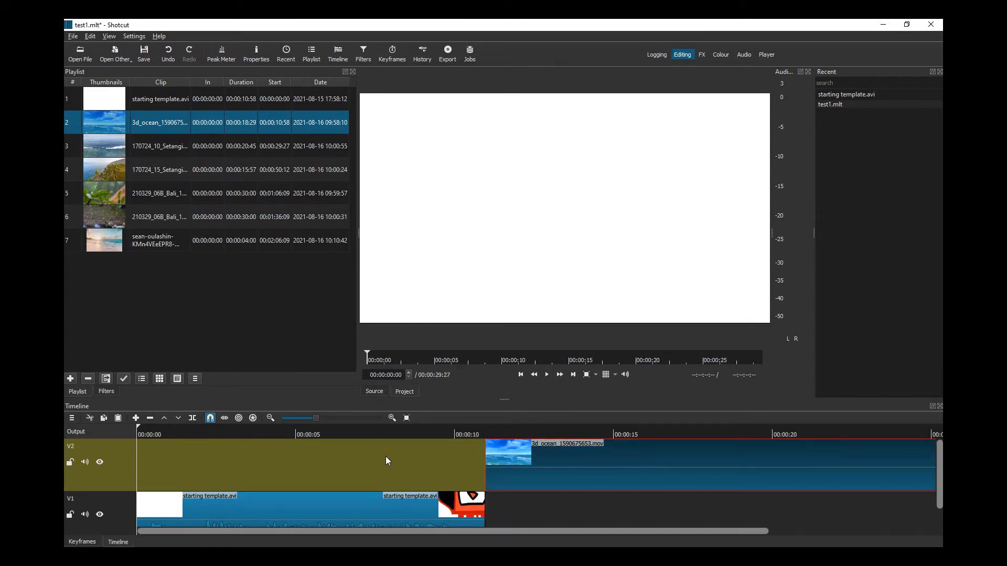
{"action": "left_click", "coordinate": [547, 374]}
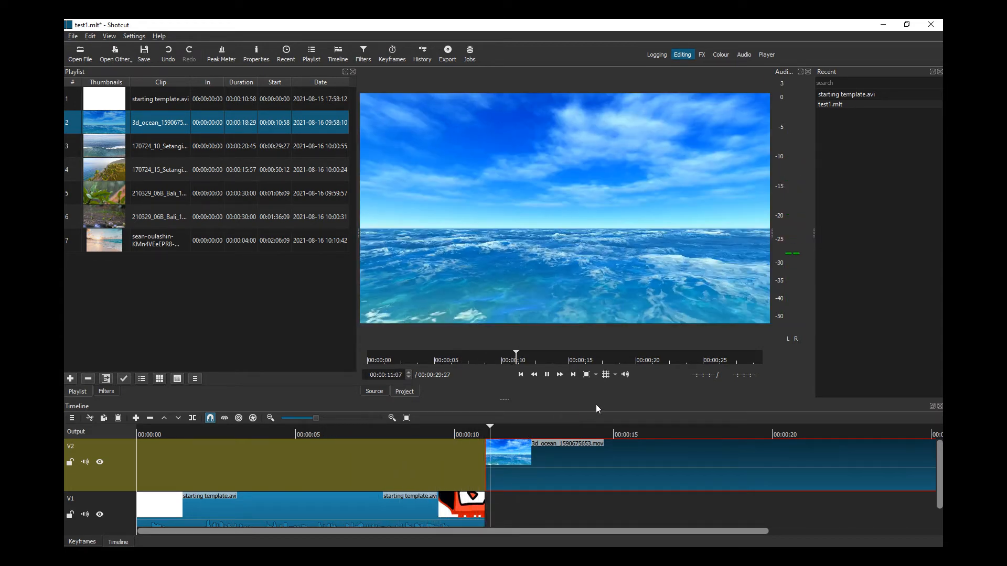
Step: Zoom the preview to a closer view and add an audio track A1 below the video tracks
{"action": "left_click", "coordinate": [586, 374]}
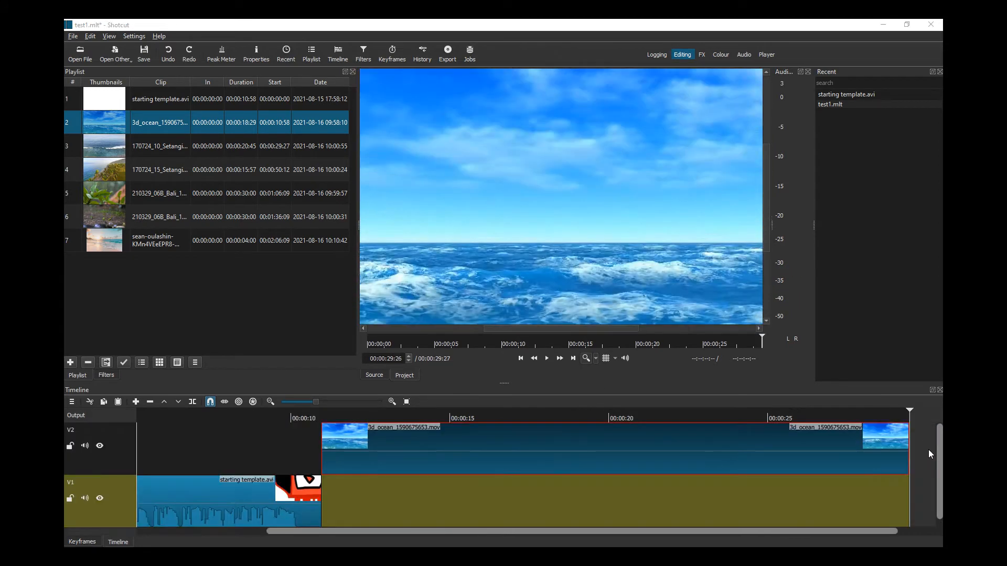
{"action": "right_click", "coordinate": [924, 455]}
{"action": "mouse_move", "coordinate": [924, 454]}
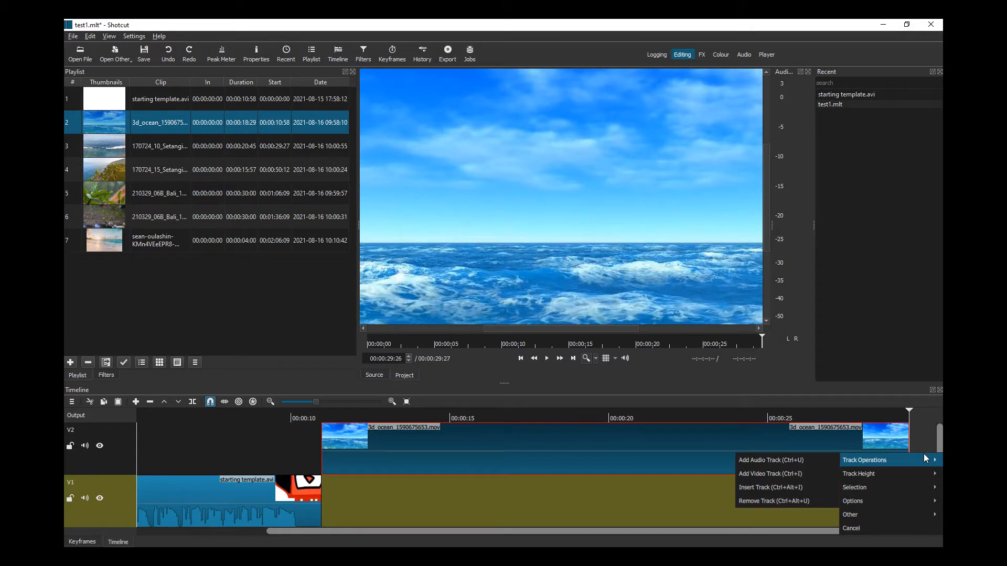
{"action": "left_click", "coordinate": [763, 464]}
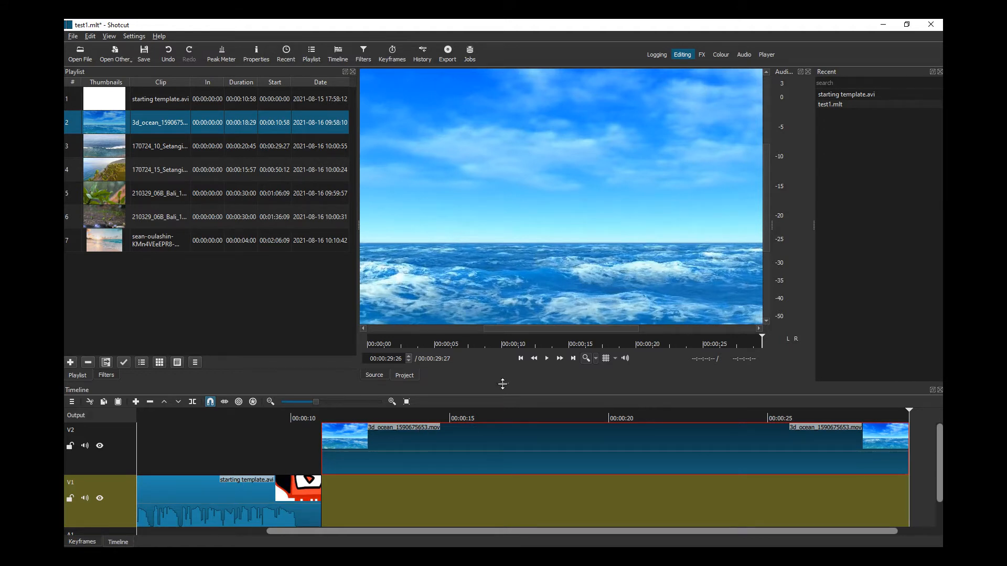
Step: Enlarge the timeline area and place starting template.avi on track A1, aligned with the start of the 3d_ocean clip on V2
{"action": "left_click_drag", "start_coordinate": [504, 382], "coordinate": [502, 335]}
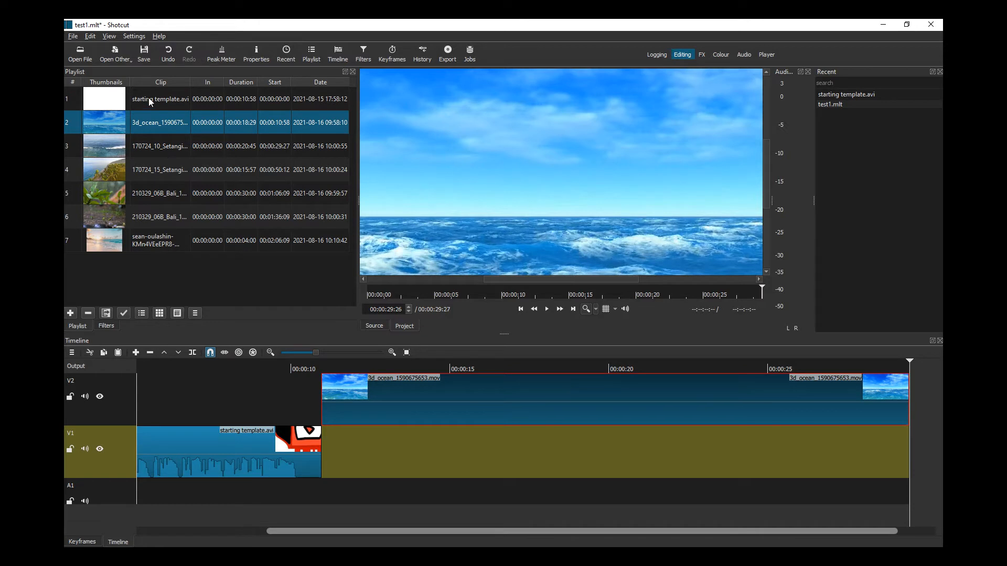
{"action": "left_click_drag", "start_coordinate": [155, 97], "coordinate": [342, 417]}
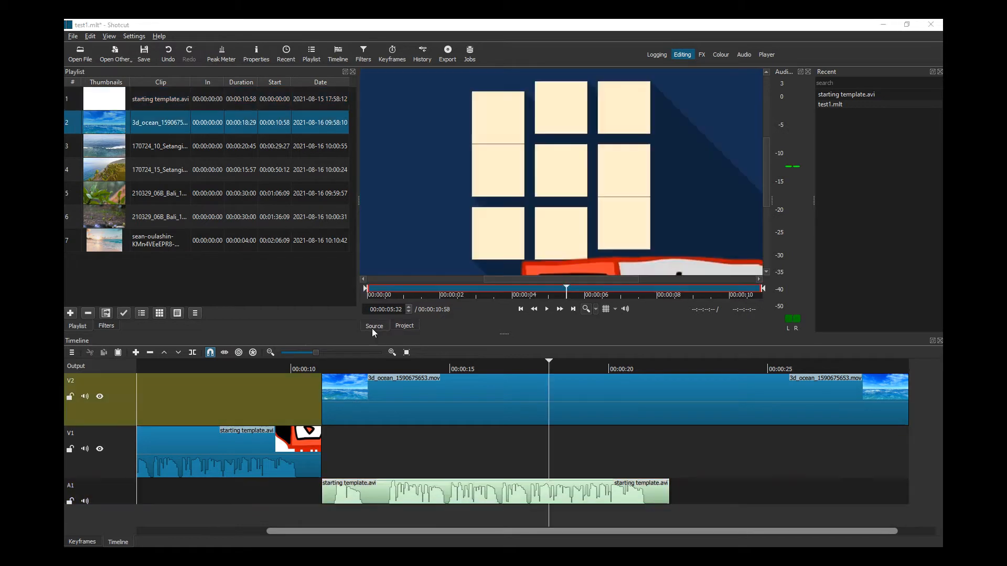
Step: Compare the source and project players by playing starting template.avi, viewing the project, and playing 3d_ocean from the playlist
{"action": "left_click", "coordinate": [549, 310]}
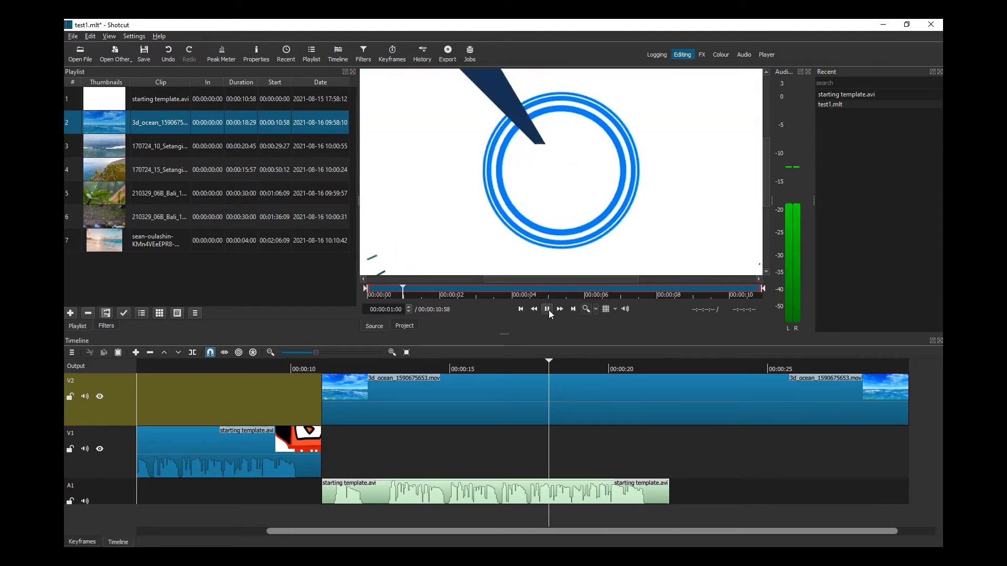
{"action": "left_click", "coordinate": [549, 311]}
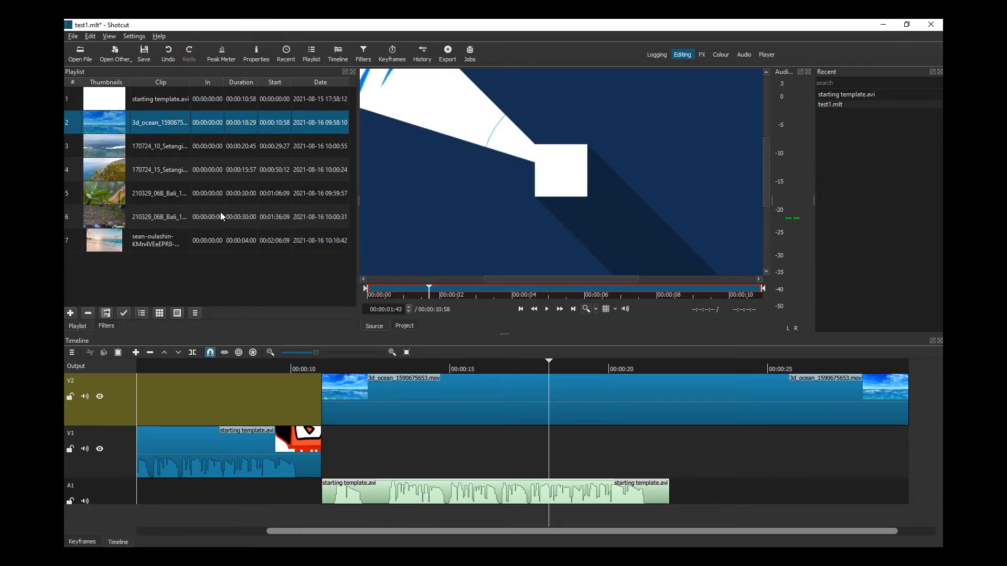
{"action": "left_click", "coordinate": [402, 326]}
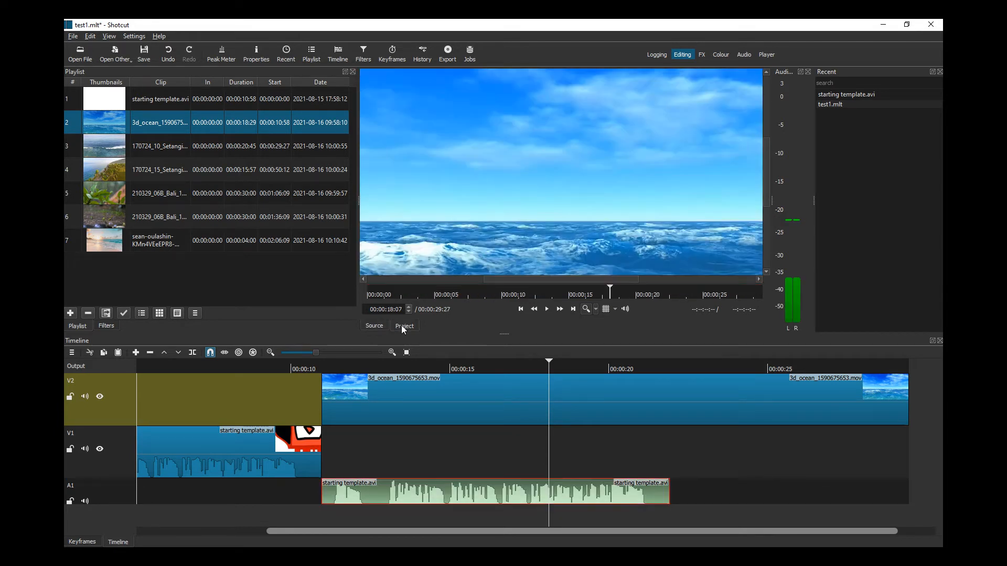
{"action": "double_click", "coordinate": [152, 127]}
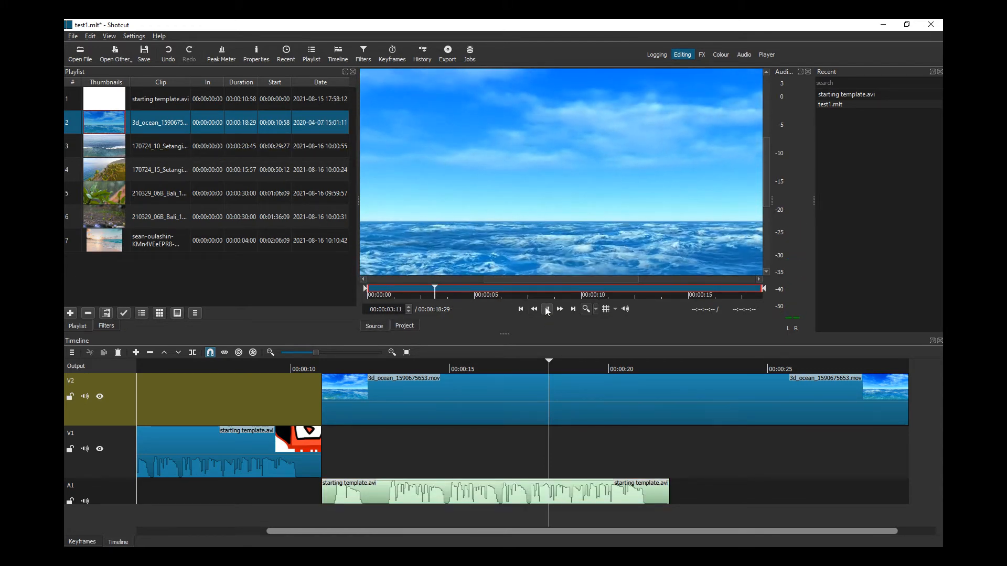
{"action": "left_click", "coordinate": [547, 310]}
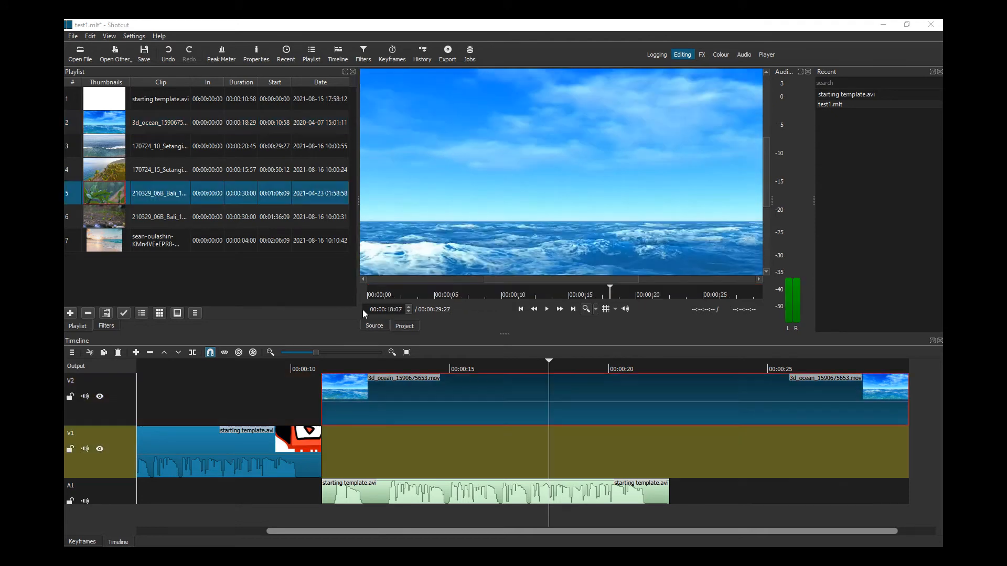
Step: Try the mute, hide and lock toggles of track V2 and return them to their original state
{"action": "left_click", "coordinate": [84, 395]}
{"action": "left_click", "coordinate": [86, 398]}
{"action": "left_click", "coordinate": [100, 397]}
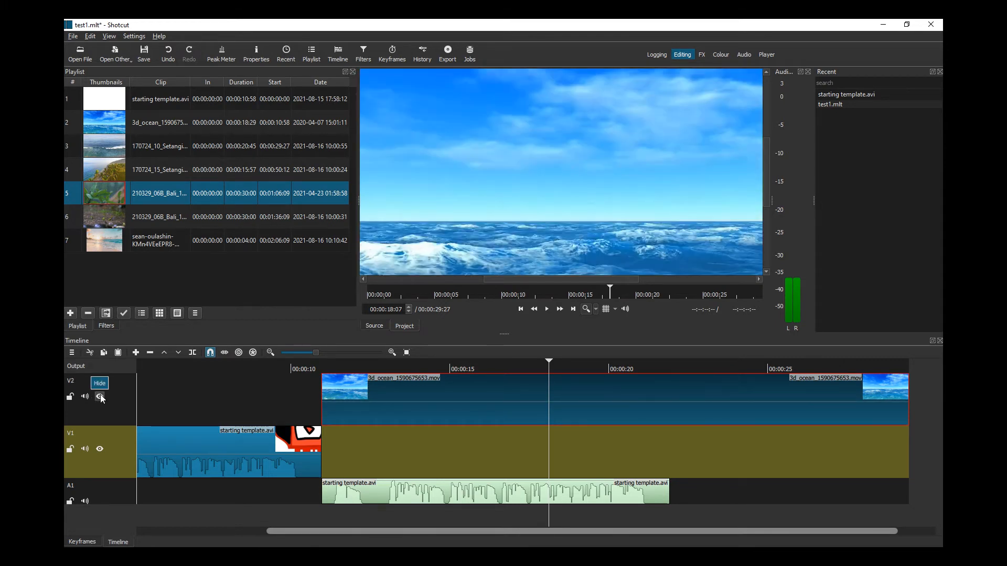
{"action": "left_click", "coordinate": [70, 397]}
{"action": "left_click", "coordinate": [70, 398]}
Step: Try to detach the audio from the 3d_ocean clip on track V2 and play the timeline to its end
{"action": "right_click", "coordinate": [546, 390]}
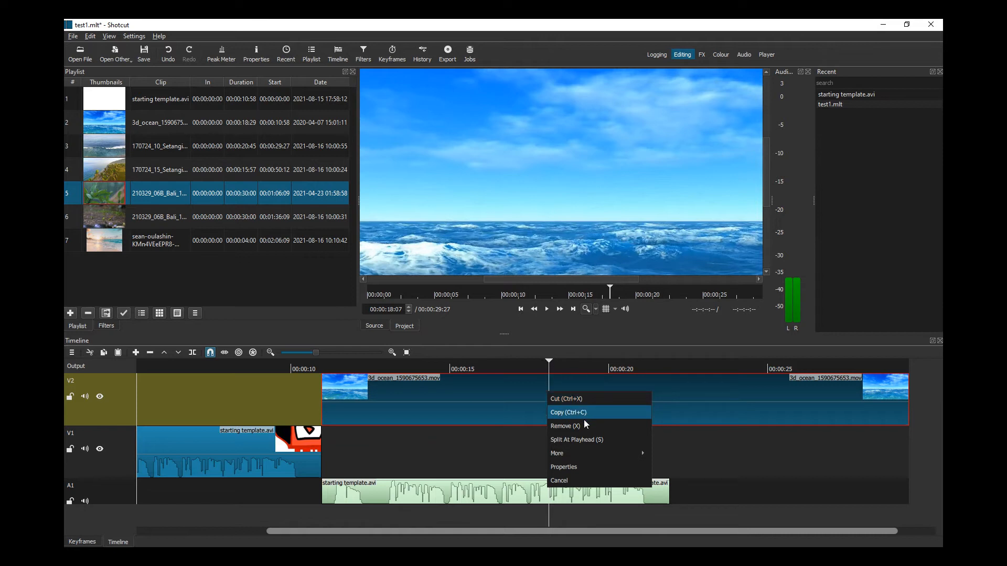
{"action": "mouse_move", "coordinate": [618, 457]}
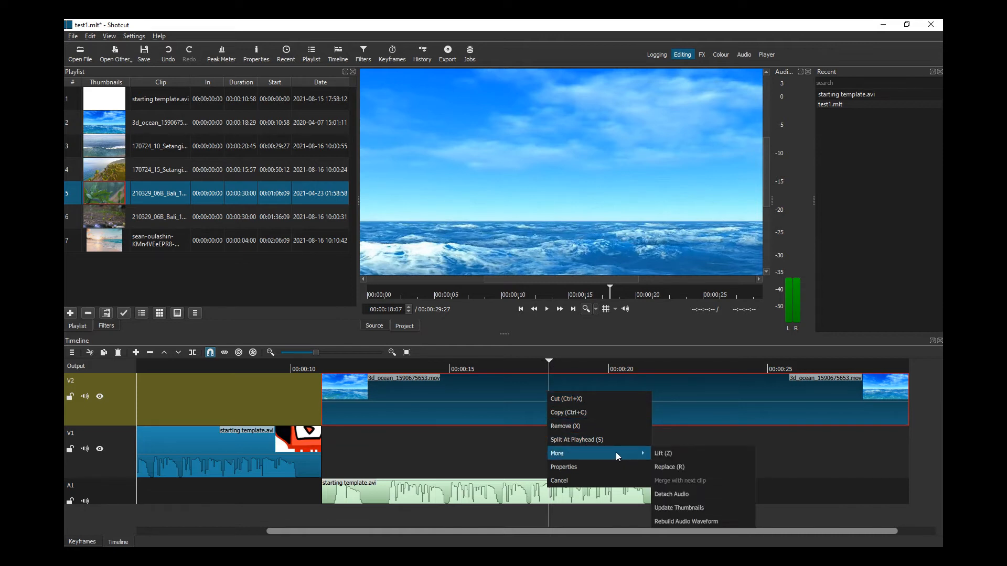
{"action": "left_click", "coordinate": [674, 492]}
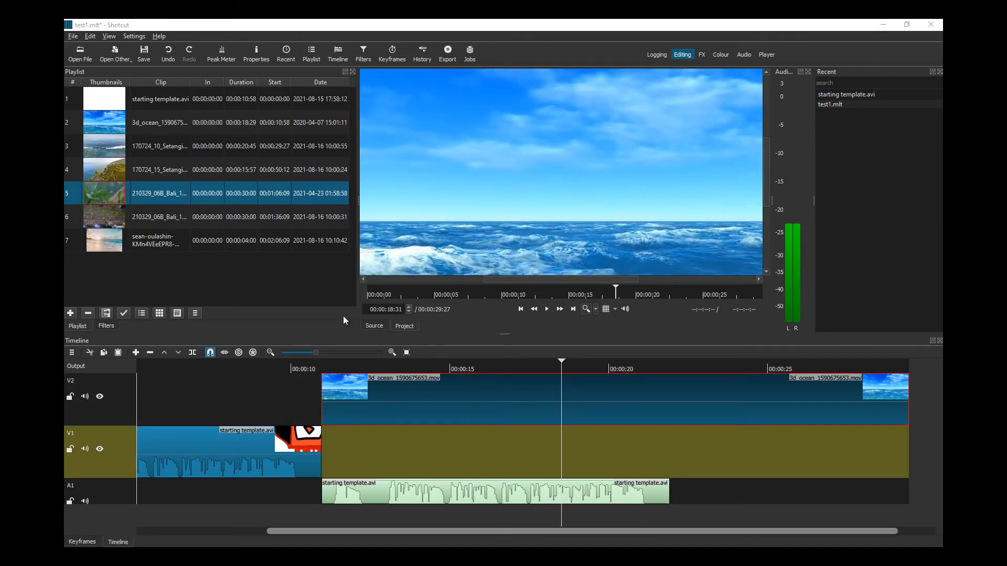
{"action": "left_click", "coordinate": [551, 310]}
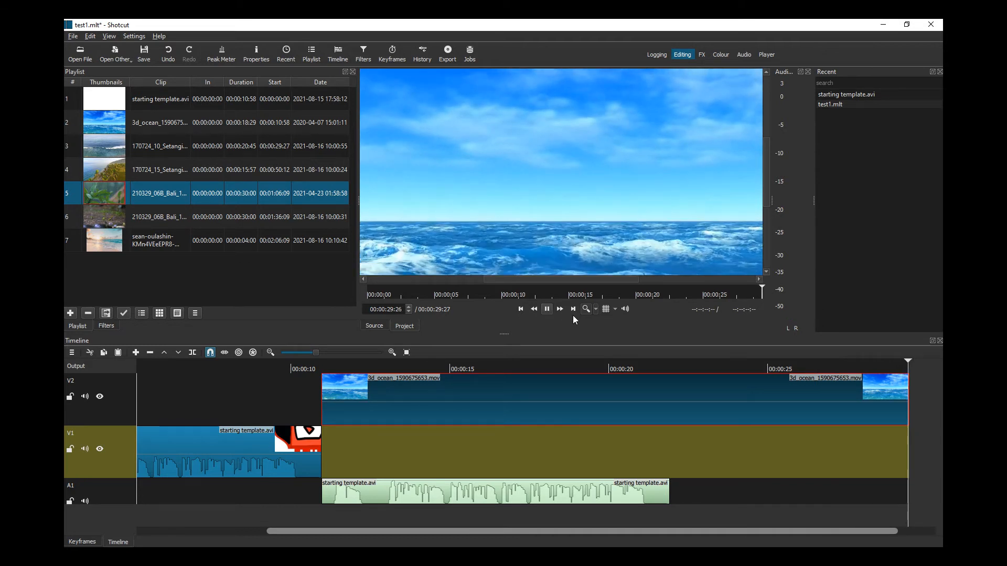
Step: Show the Audio Loudness and Audio Waveform scopes, and close Audio Loudness
{"action": "left_click", "coordinate": [116, 38]}
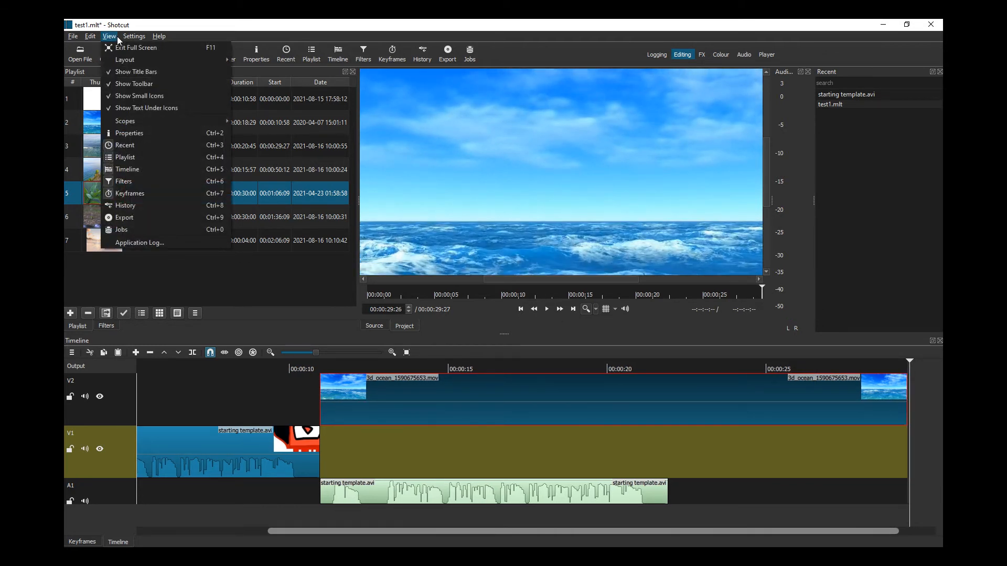
{"action": "mouse_move", "coordinate": [166, 121]}
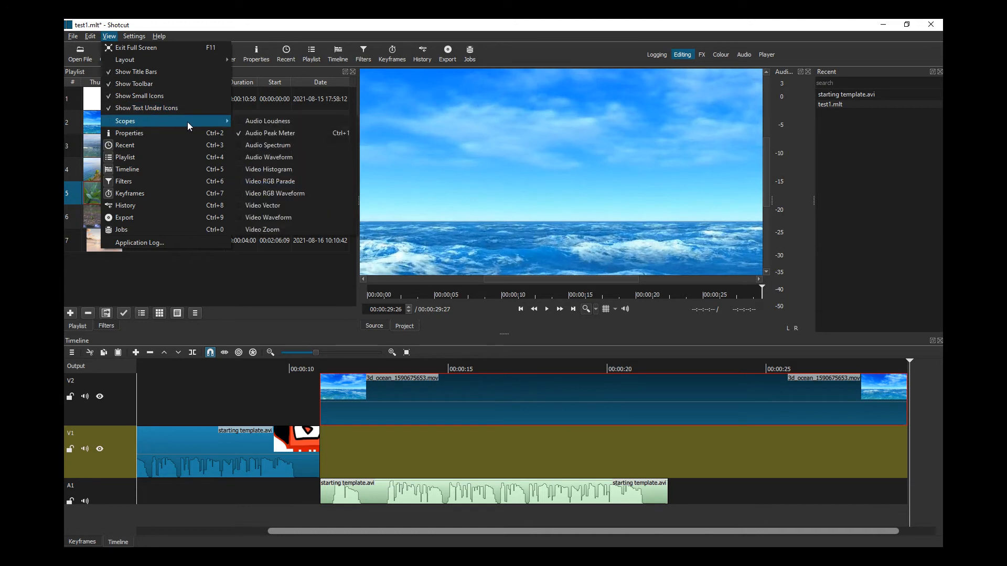
{"action": "left_click", "coordinate": [247, 122]}
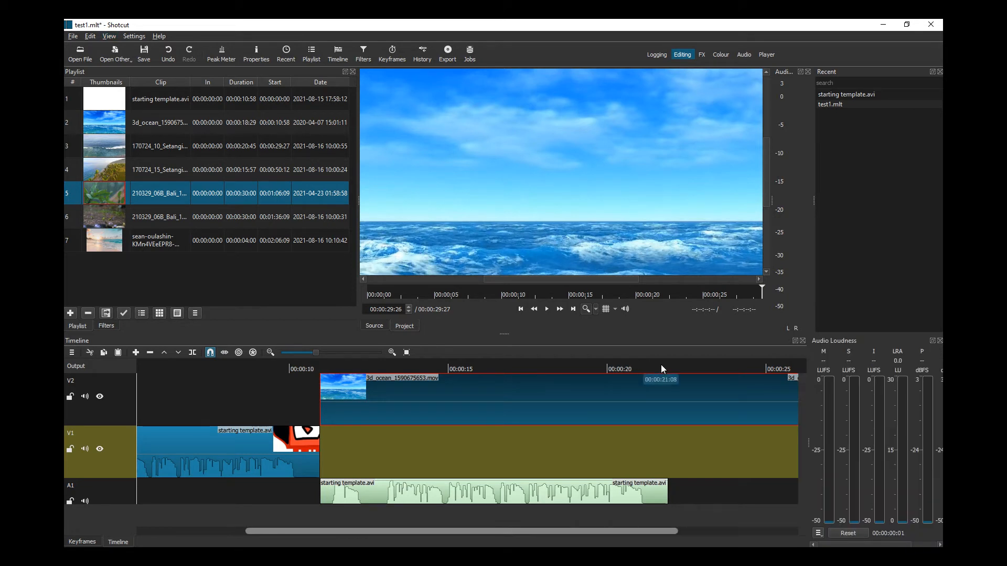
{"action": "left_click", "coordinate": [107, 36]}
{"action": "mouse_move", "coordinate": [147, 122]}
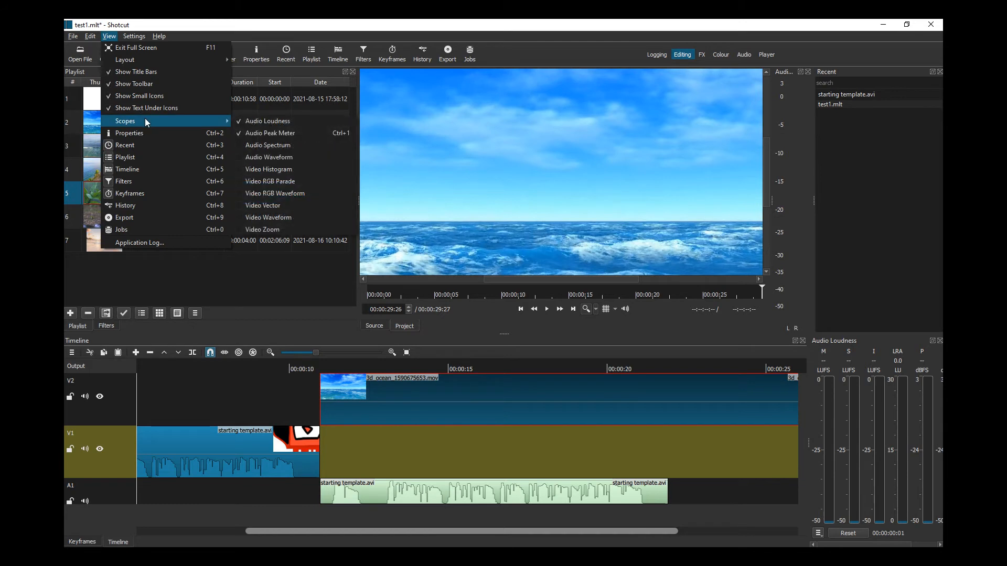
{"action": "left_click", "coordinate": [287, 158]}
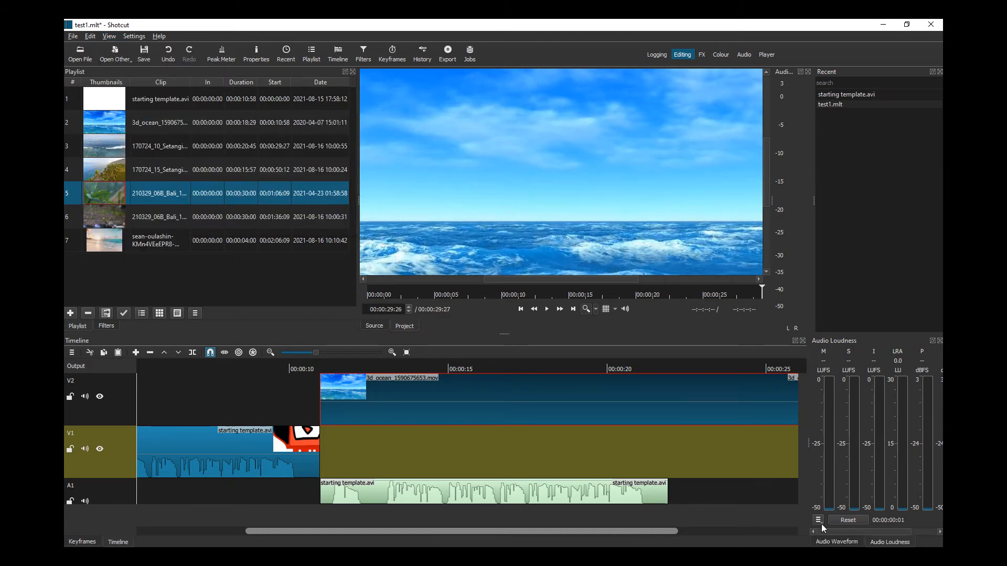
{"action": "left_click", "coordinate": [940, 340]}
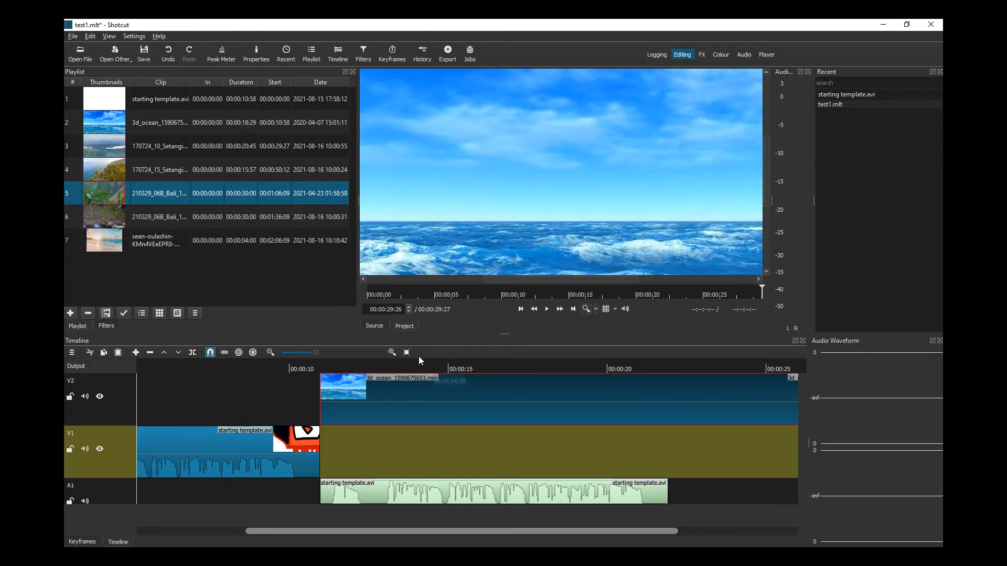
Step: Move the playhead near the start of the 3d_ocean clip and play the timeline to watch the Audio Waveform scope
{"action": "left_click", "coordinate": [547, 310]}
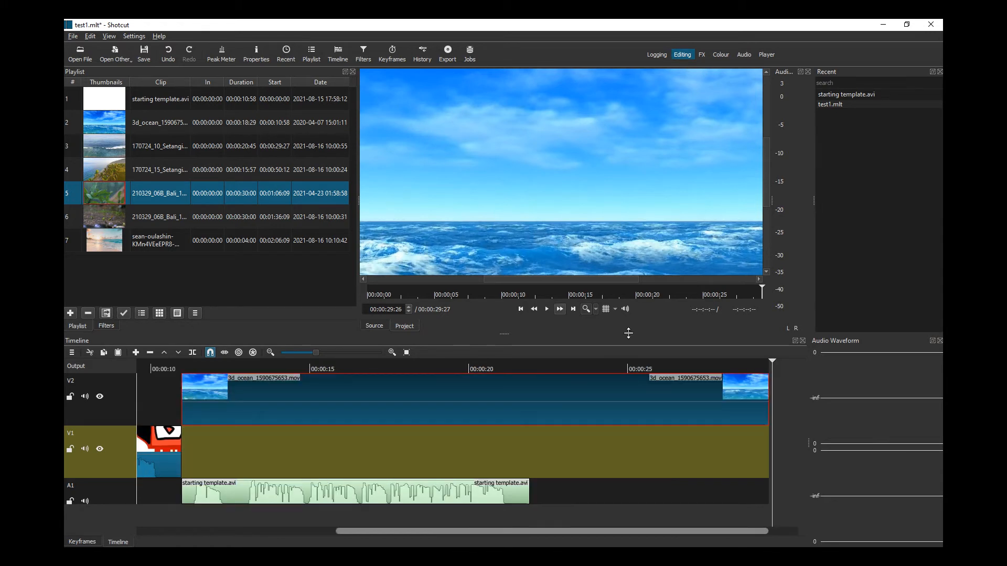
{"action": "left_click_drag", "start_coordinate": [773, 360], "coordinate": [239, 386]}
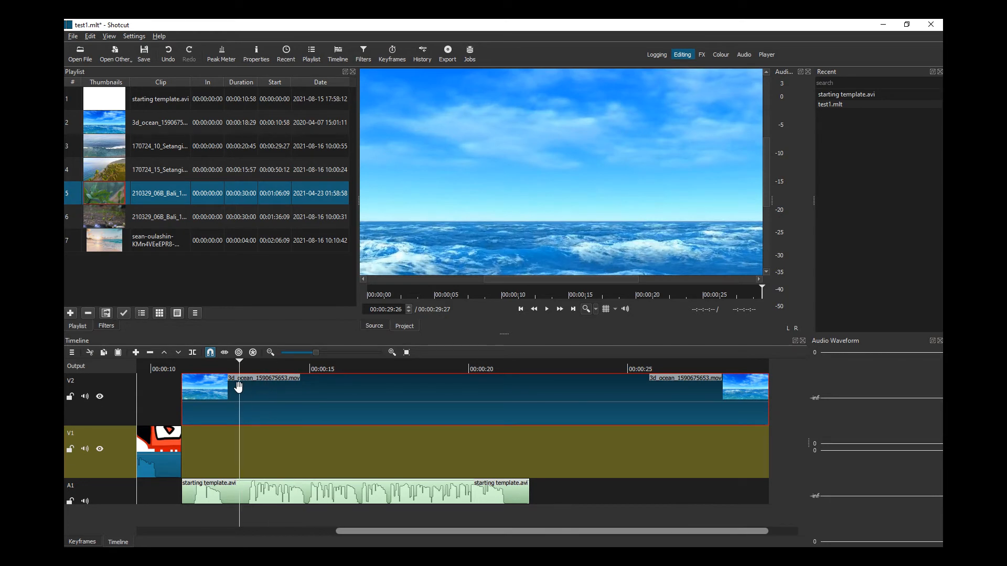
{"action": "left_click", "coordinate": [550, 310]}
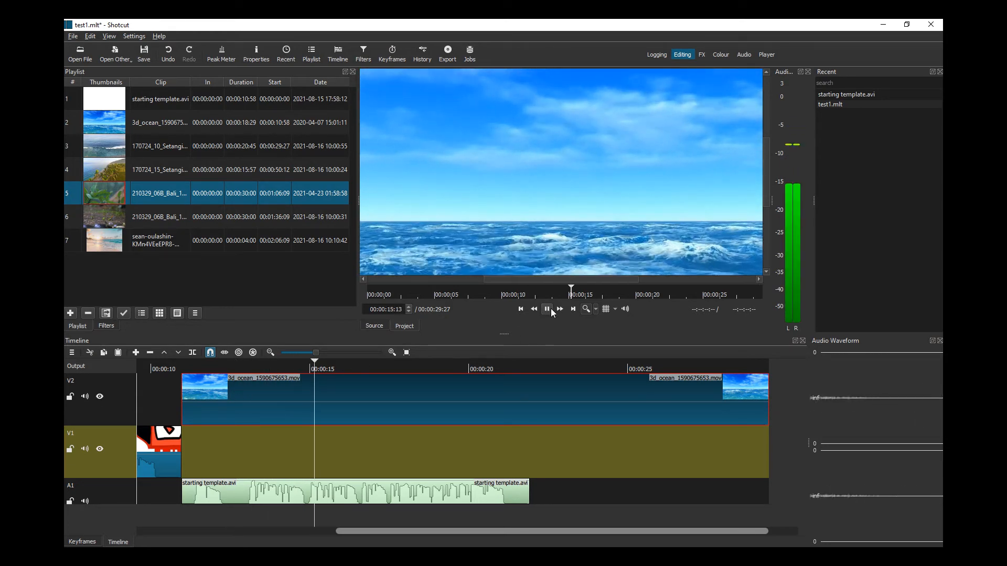
{"action": "left_click", "coordinate": [552, 313]}
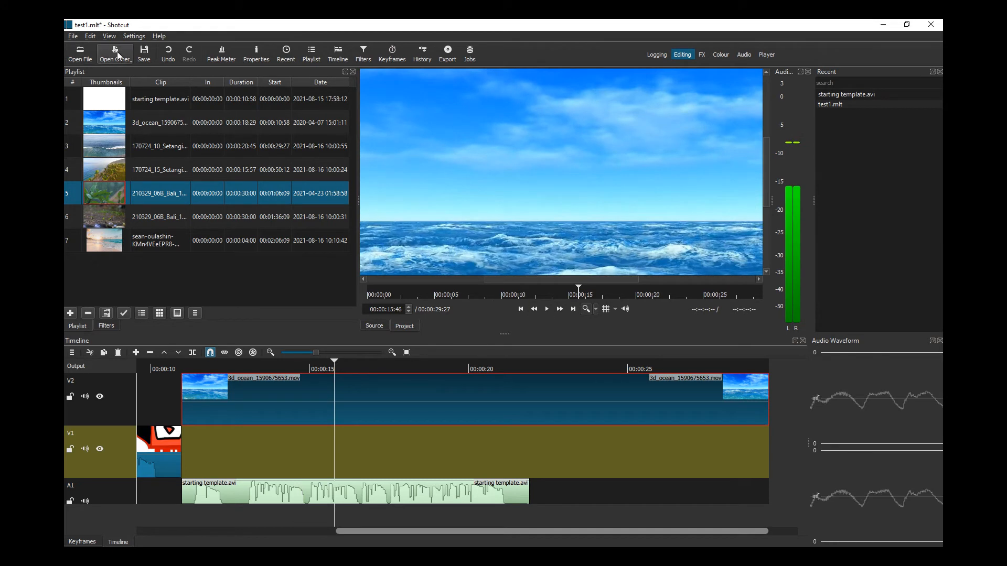
Step: Replace the Audio Waveform scope with Video RGB Waveform and play the timeline to watch it
{"action": "left_click", "coordinate": [110, 36]}
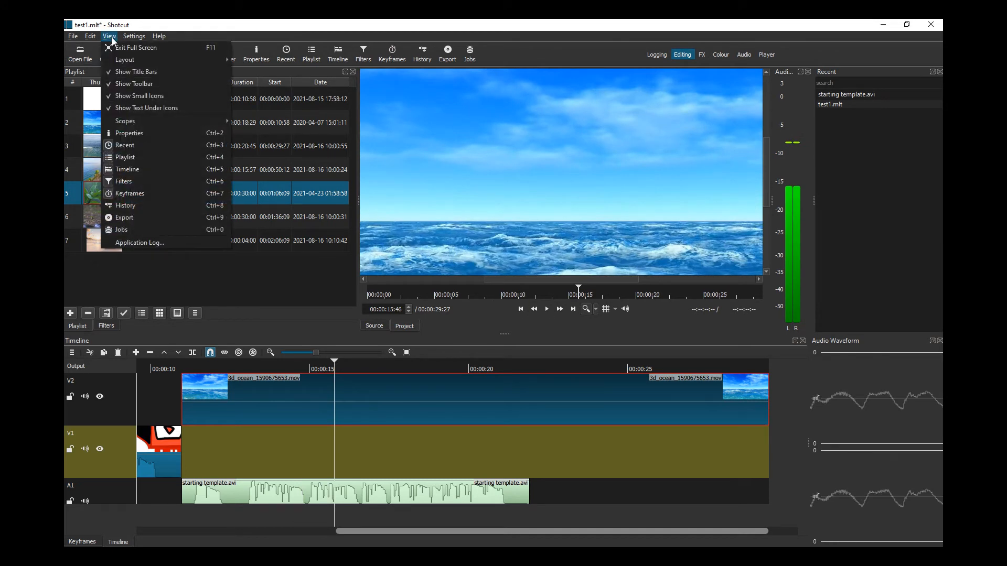
{"action": "mouse_move", "coordinate": [190, 119]}
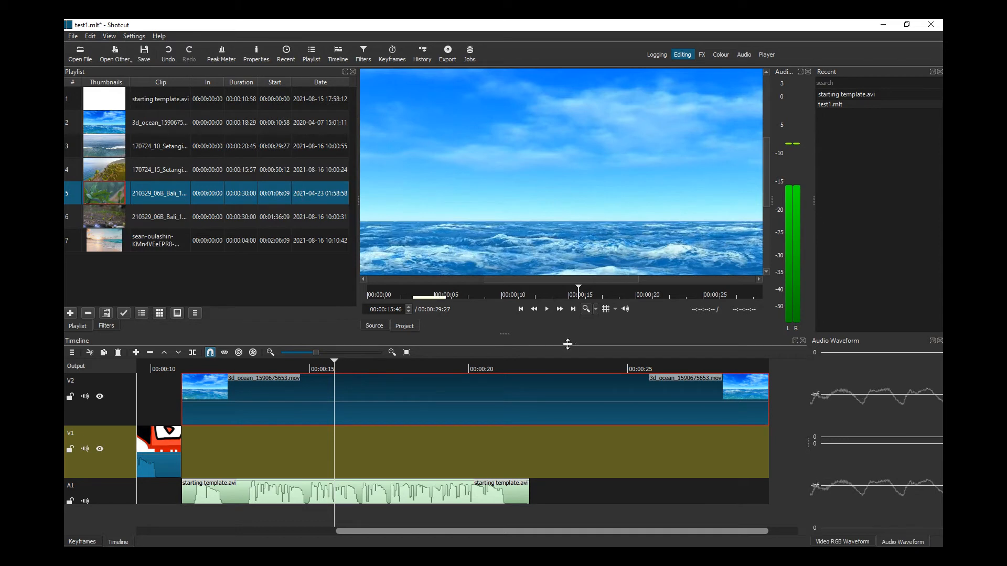
{"action": "left_click", "coordinate": [940, 341]}
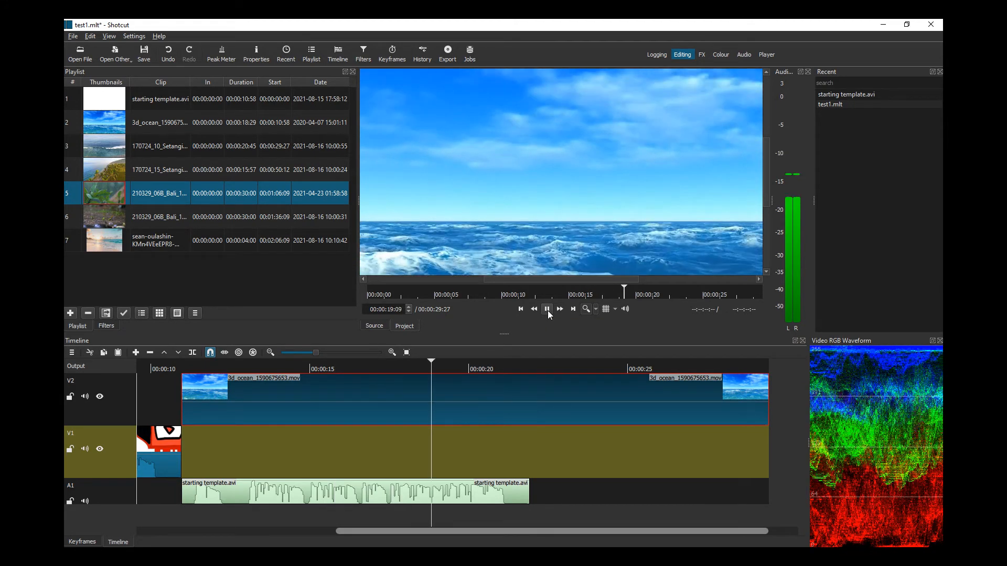
{"action": "left_click", "coordinate": [547, 310]}
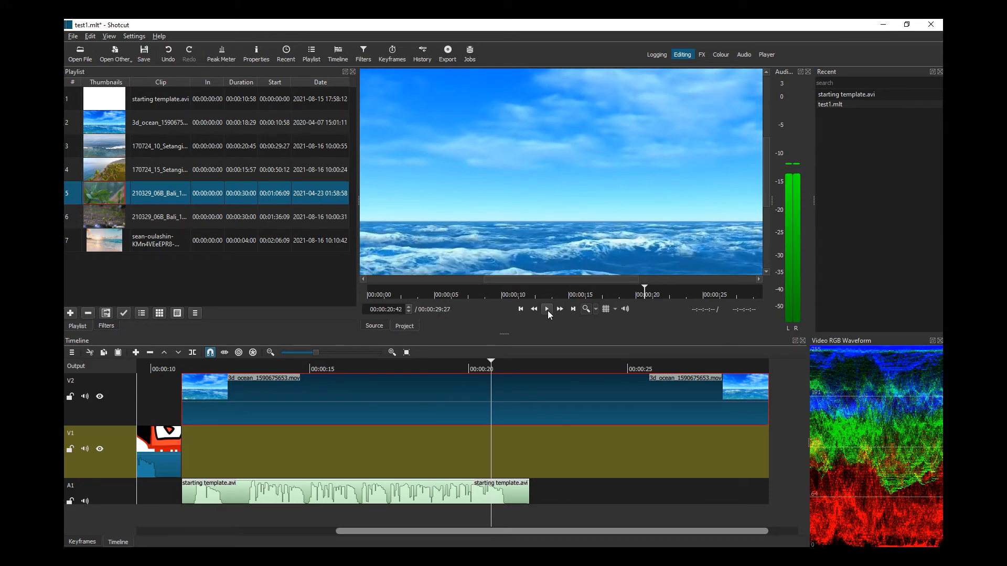
Step: Undo the last timeline edit and play the timeline briefly
{"action": "key", "text": "ctrl+z"}
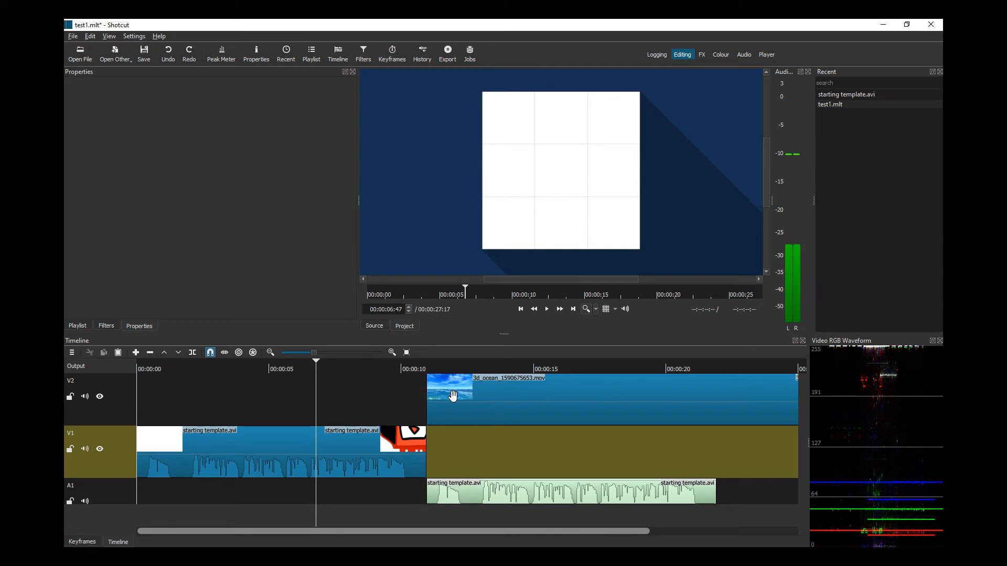
{"action": "scroll", "coordinate": [426, 404], "scroll_direction": "right", "scroll_amount": 6}
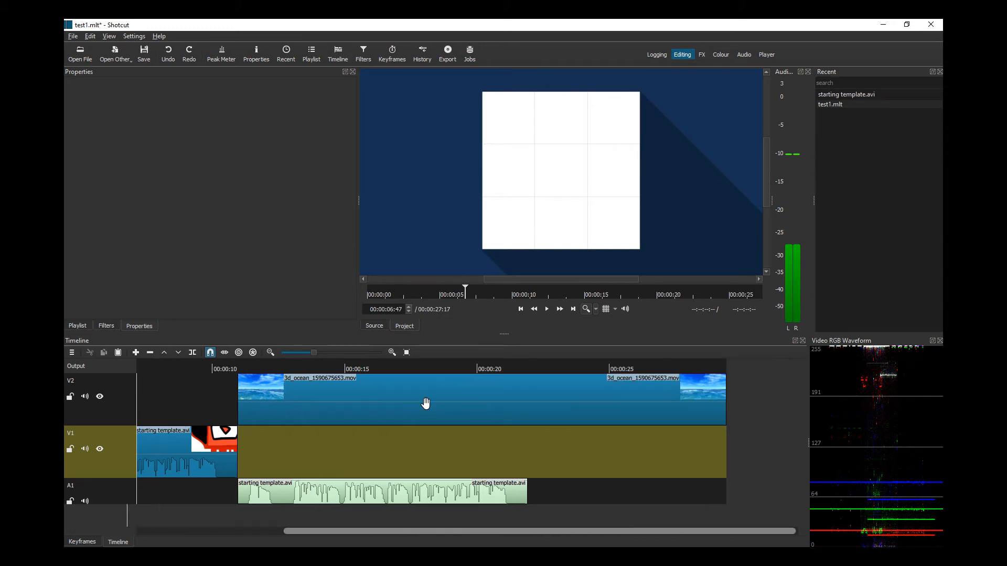
{"action": "scroll", "coordinate": [426, 404], "scroll_direction": "left", "scroll_amount": 6}
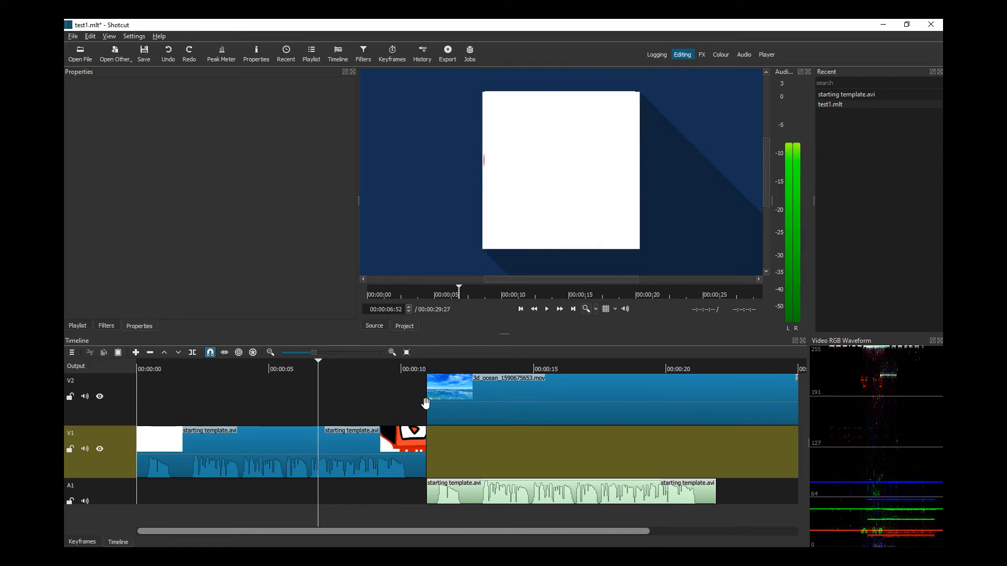
{"action": "key", "text": "space"}
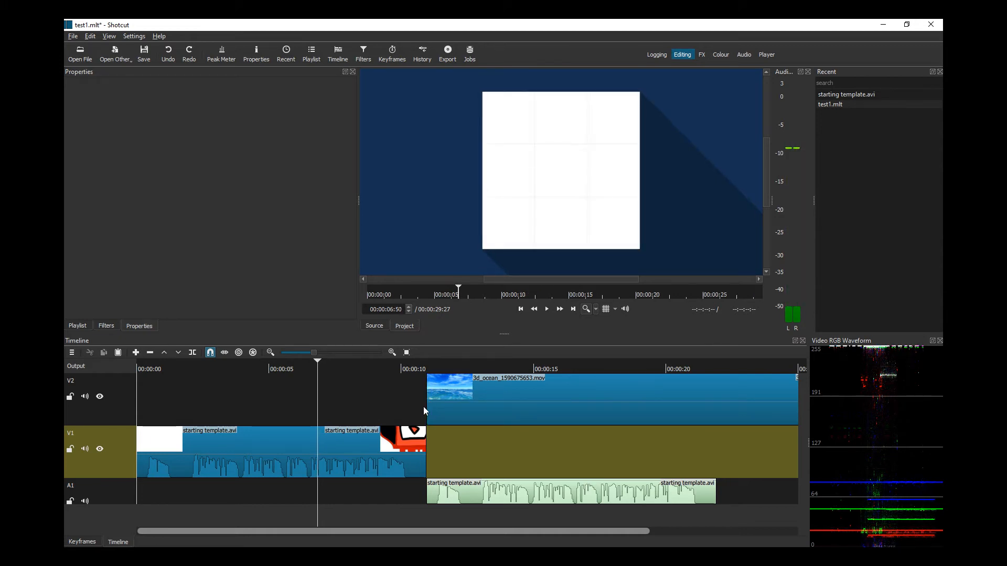
Step: Switch the current track from V1 to V2, down to A1, and back to V1
{"action": "key", "text": "Up"}
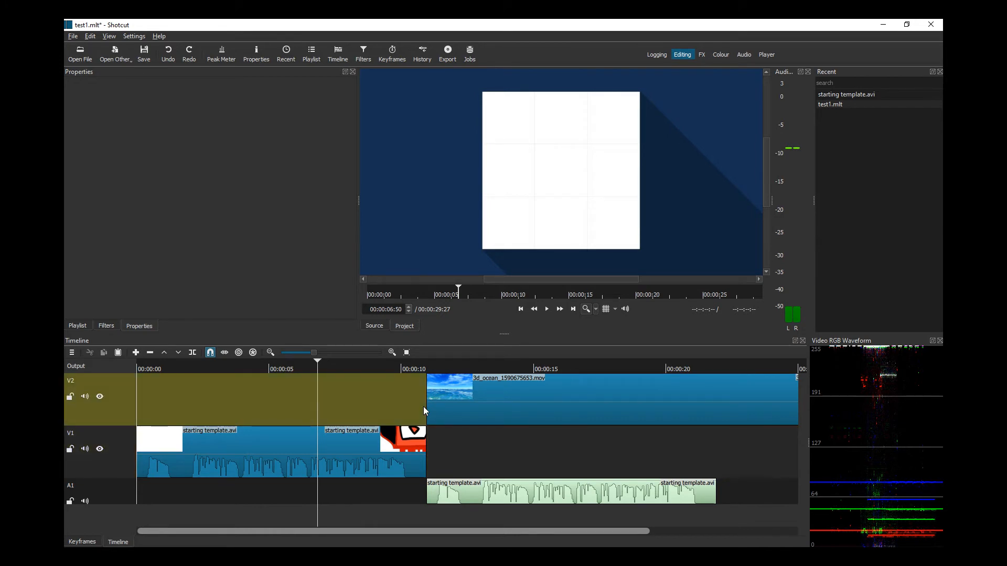
{"action": "key", "text": "Down"}
{"action": "key", "text": "Down"}
{"action": "key", "text": "Up"}
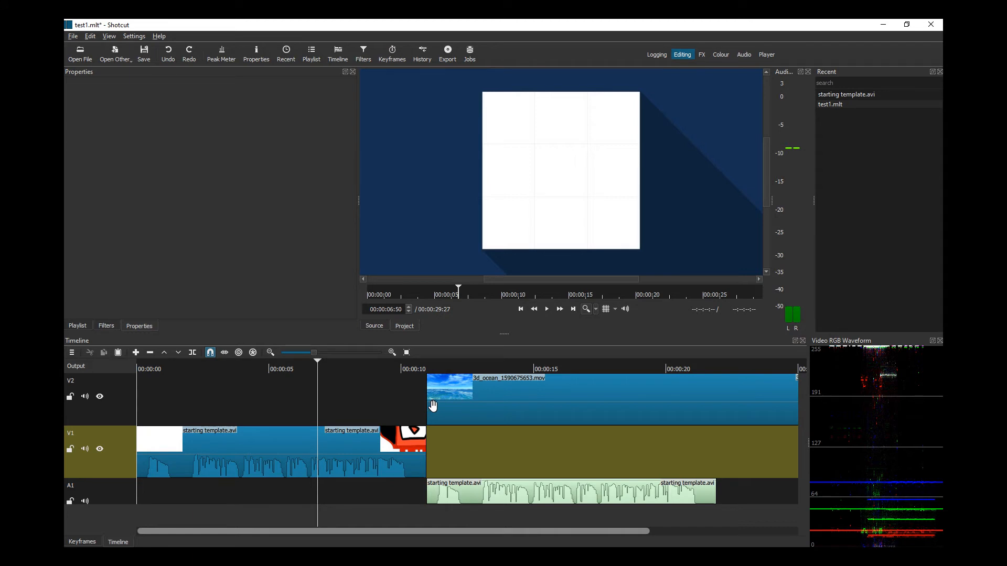
Step: Move the 3d_ocean clip from V2 to V1 and overlap it with the end of the starting template clip to create a transition
{"action": "left_click_drag", "start_coordinate": [499, 406], "coordinate": [414, 457]}
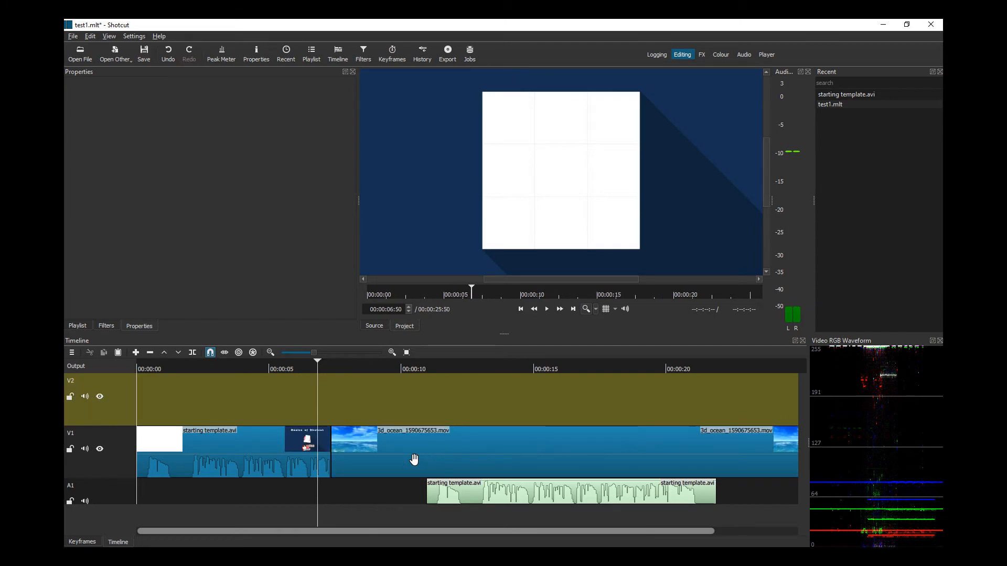
{"action": "left_click_drag", "start_coordinate": [353, 456], "coordinate": [293, 455]}
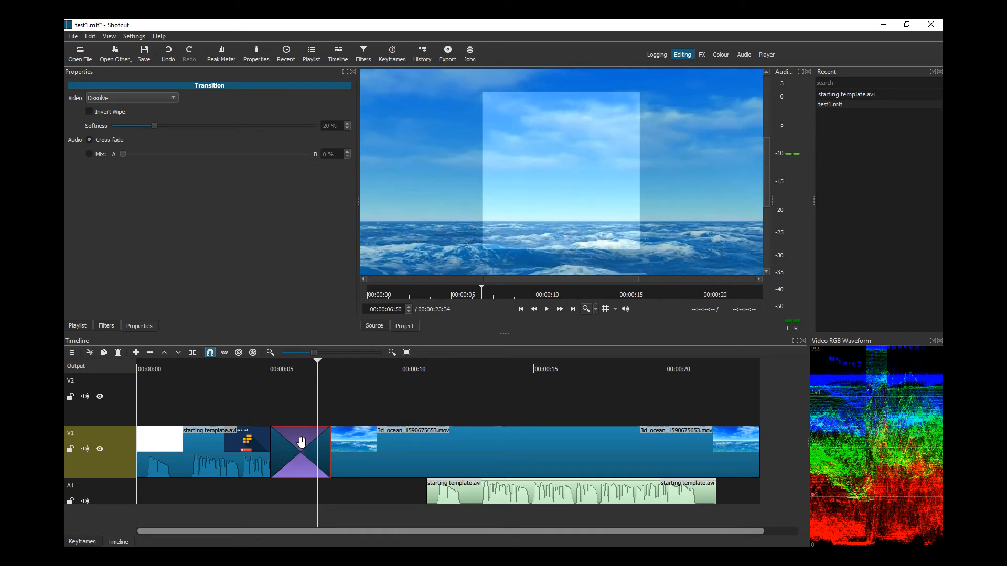
Step: Open the new transition's properties and look through the available video transition types without changing the selection
{"action": "right_click", "coordinate": [301, 442]}
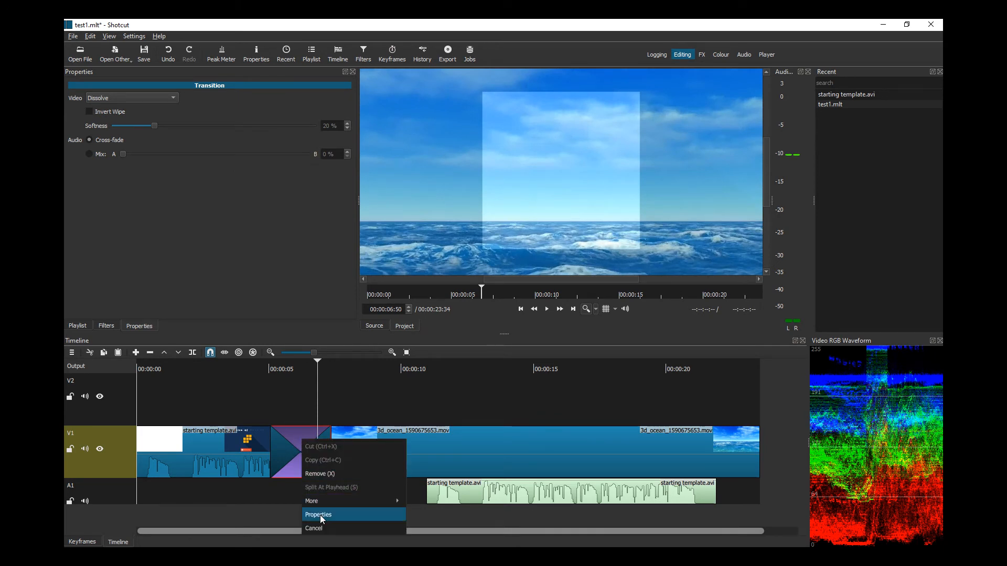
{"action": "left_click", "coordinate": [320, 515]}
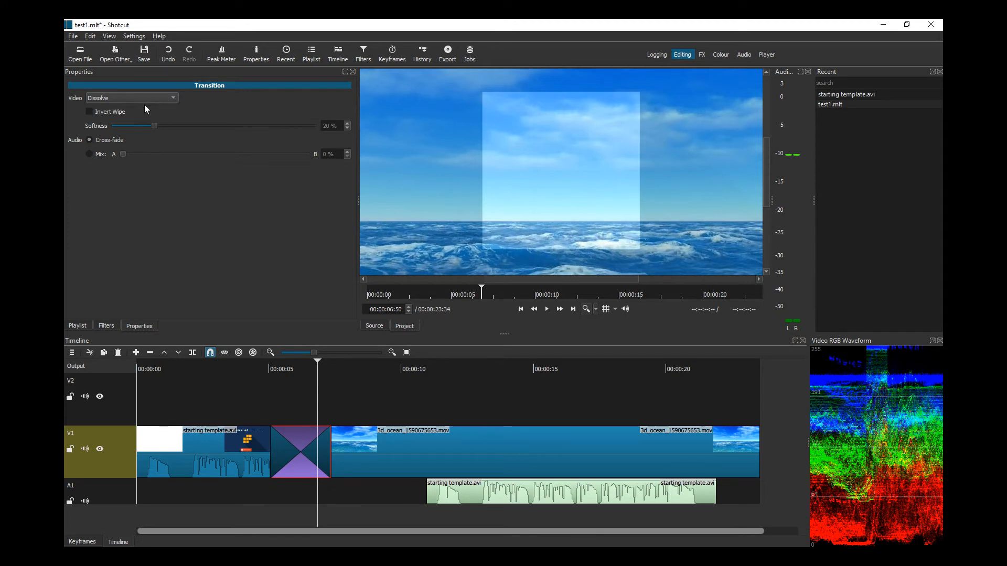
{"action": "left_click", "coordinate": [143, 102]}
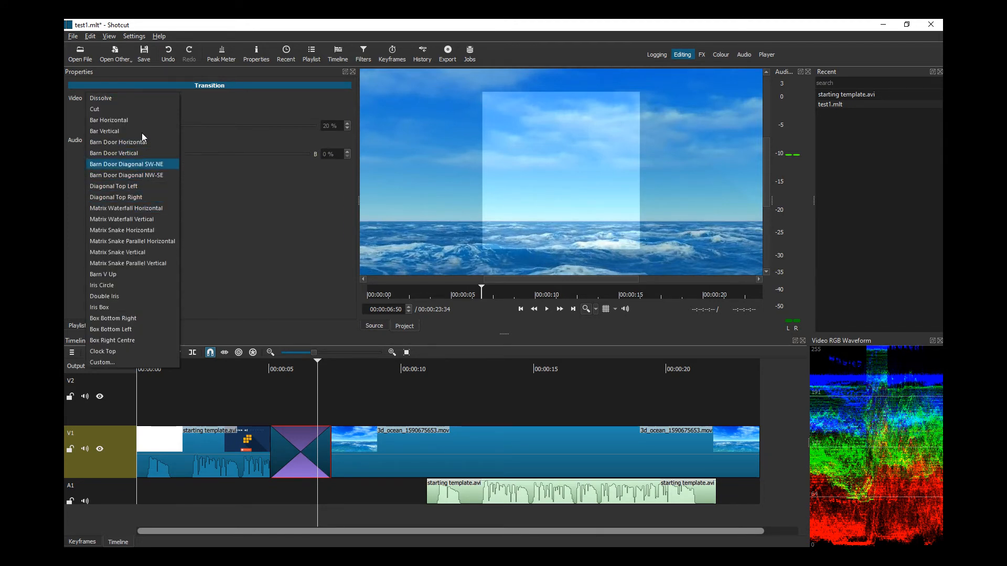
{"action": "left_click", "coordinate": [226, 102]}
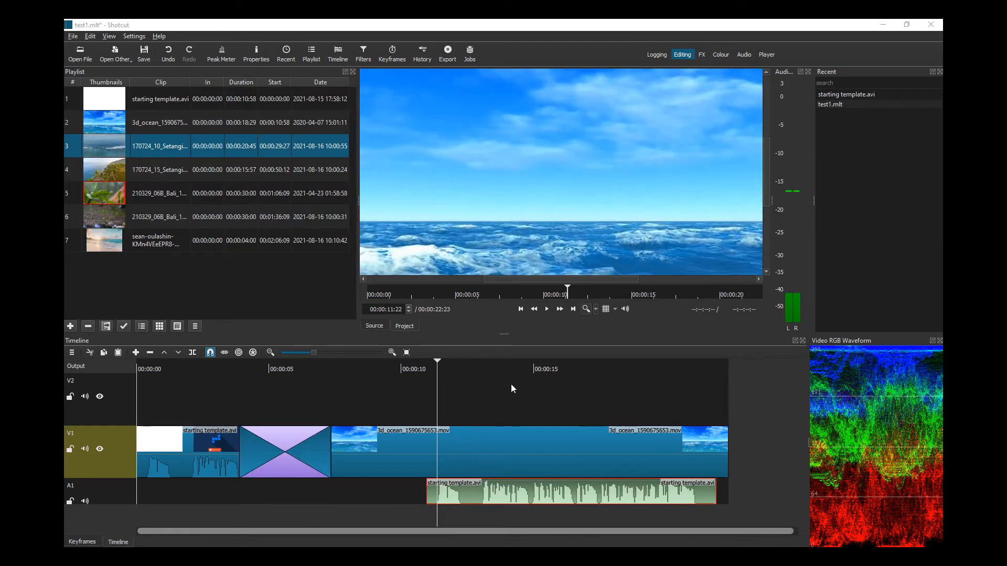
Step: Add a short fade-in to the start of the 3d_ocean clip on V1 and of the audio clip on A1
{"action": "scroll", "coordinate": [511, 386], "scroll_direction": "down", "scroll_amount": 4}
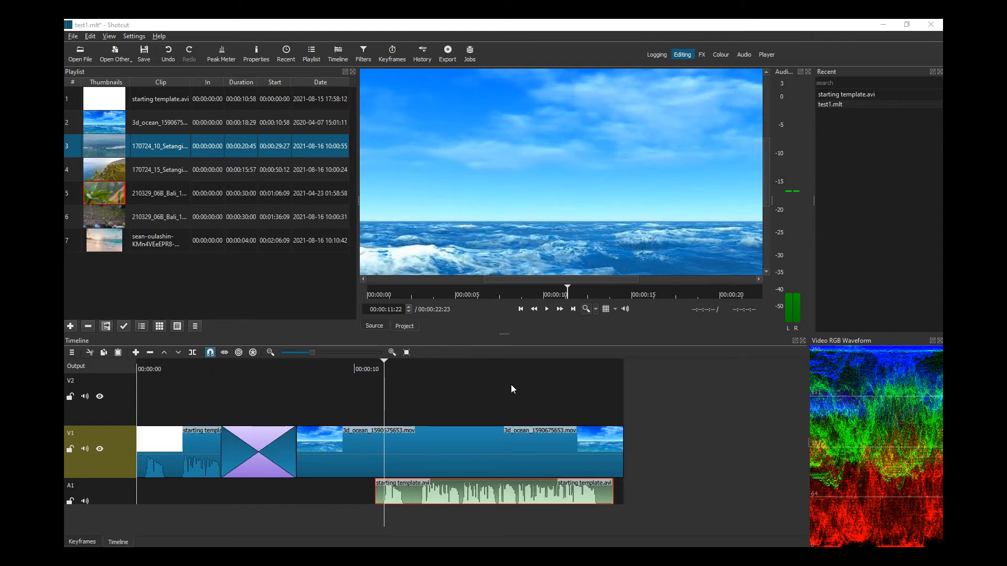
{"action": "scroll", "coordinate": [380, 485], "scroll_direction": "down", "scroll_amount": 1}
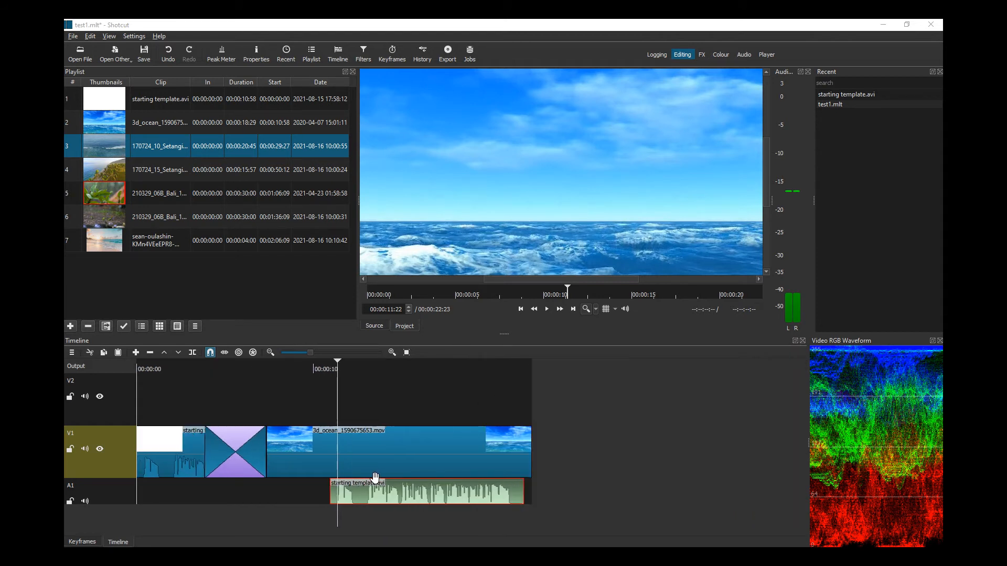
{"action": "left_click", "coordinate": [357, 443]}
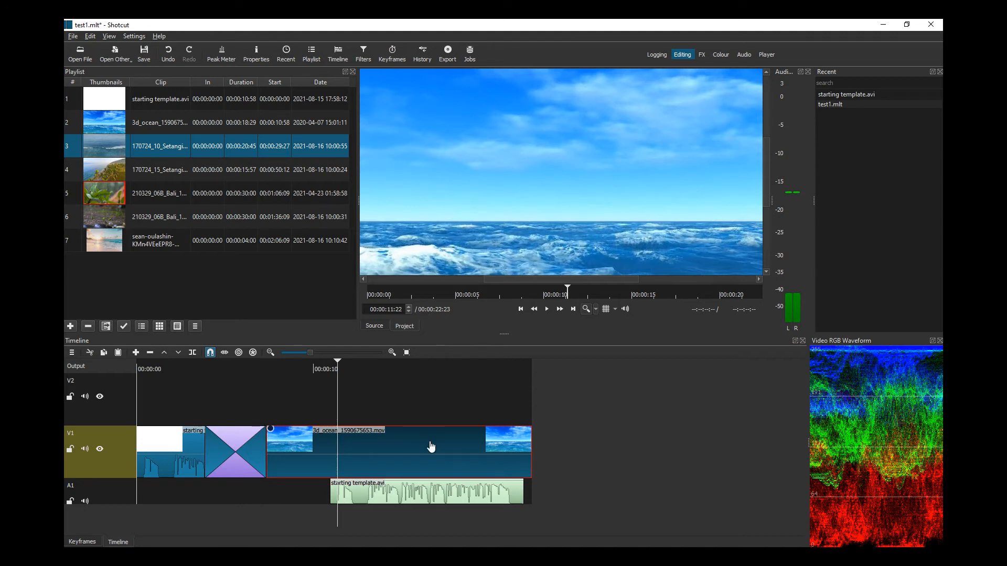
{"action": "left_click", "coordinate": [358, 491]}
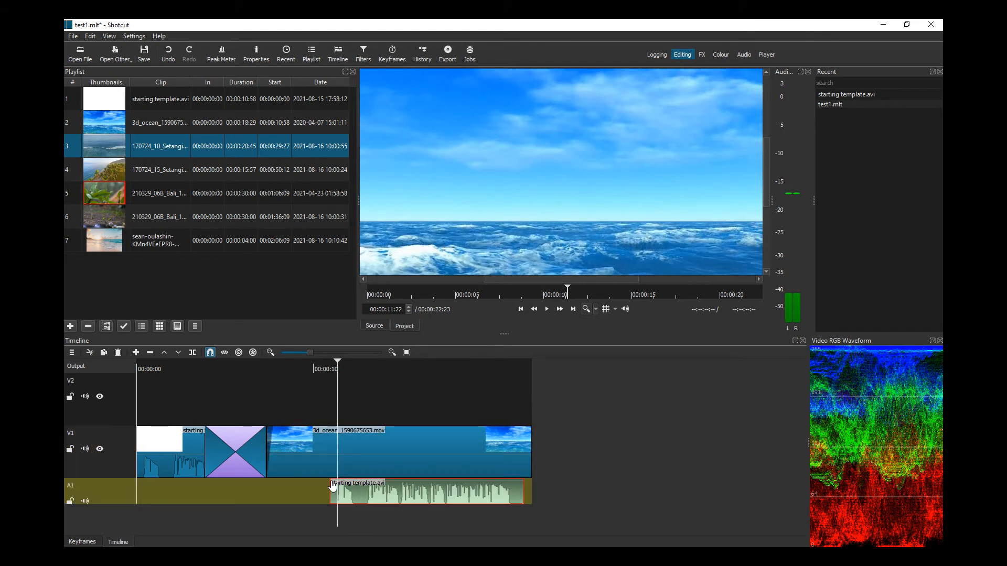
{"action": "left_click_drag", "start_coordinate": [334, 486], "coordinate": [346, 488]}
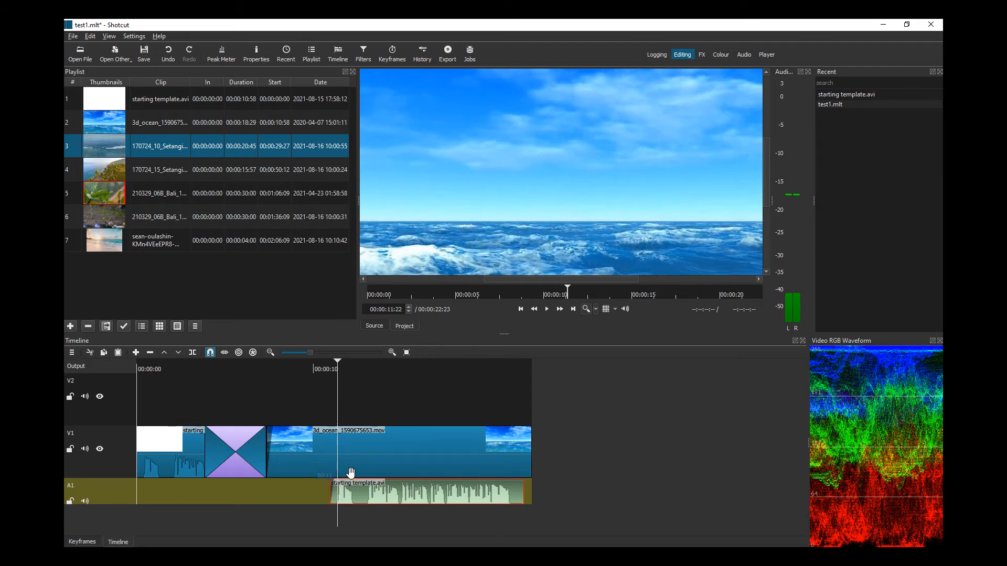
Step: Add a fade-out to the end of the 3d_ocean clip on V1 and adjust the fade at its start
{"action": "left_click", "coordinate": [500, 443]}
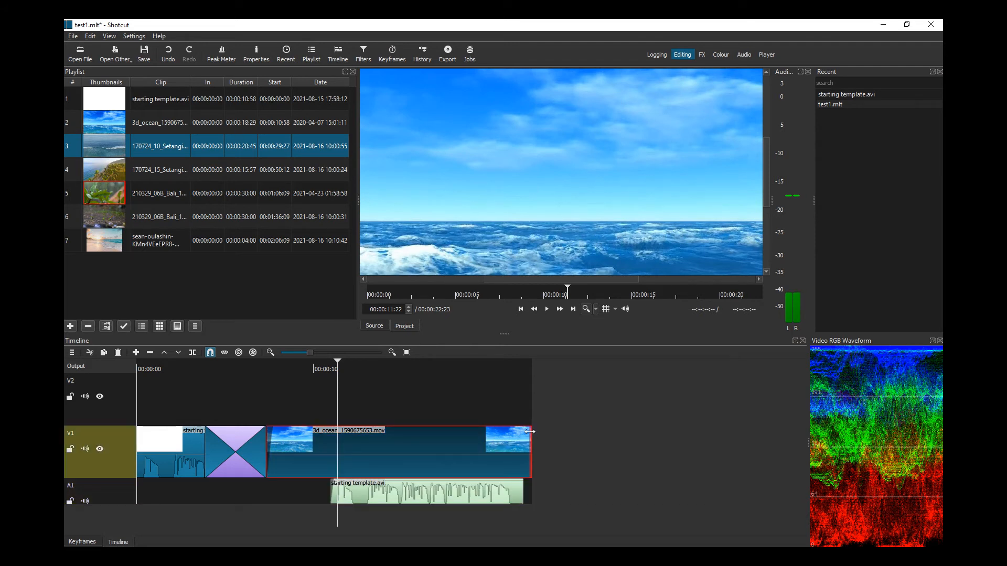
{"action": "left_click_drag", "start_coordinate": [529, 430], "coordinate": [505, 441]}
{"action": "mouse_move", "coordinate": [274, 434]}
{"action": "left_mouse_down"}
{"action": "mouse_move", "coordinate": [295, 446]}
{"action": "mouse_move", "coordinate": [279, 444]}
{"action": "left_mouse_up"}
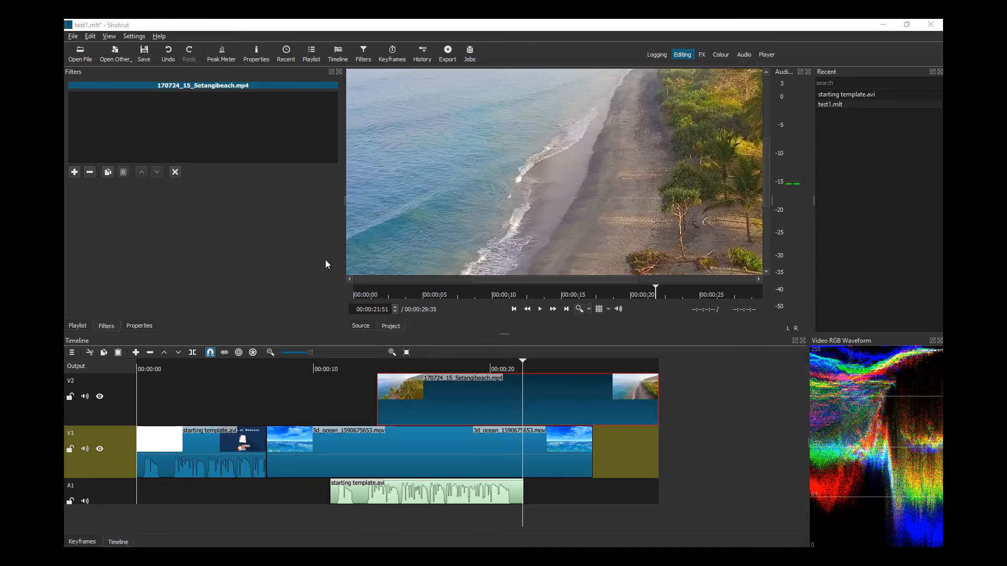
Step: Select the 170724_15_Setangibeach clip on V2 and display its applied filters
{"action": "left_click", "coordinate": [497, 400]}
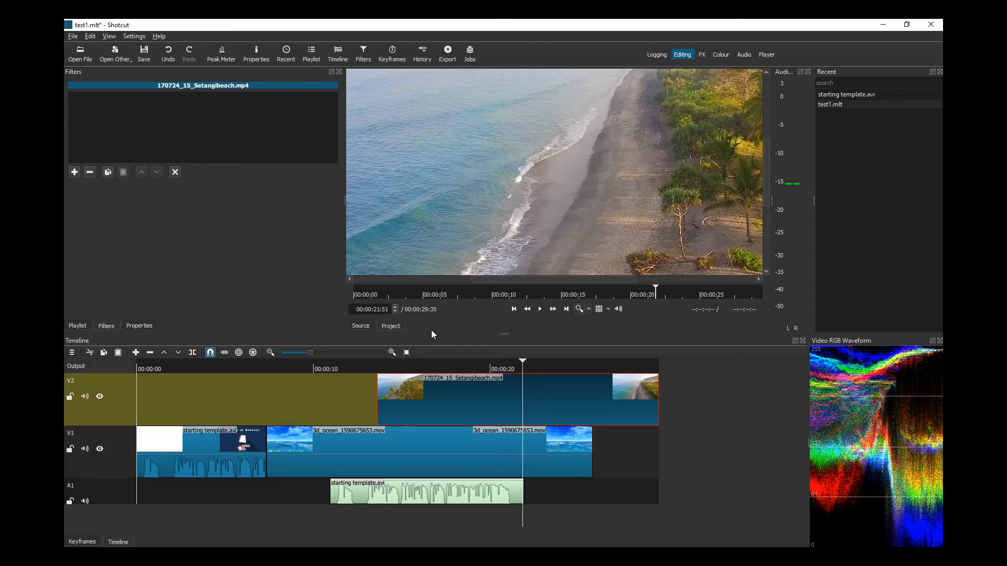
{"action": "left_click", "coordinate": [91, 37]}
{"action": "mouse_move", "coordinate": [109, 38]}
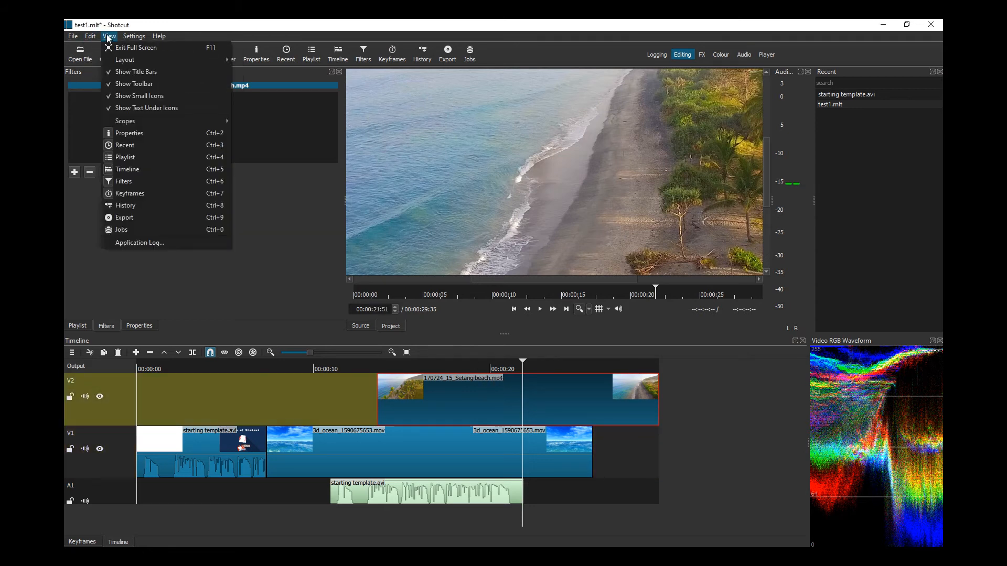
{"action": "left_click", "coordinate": [138, 181]}
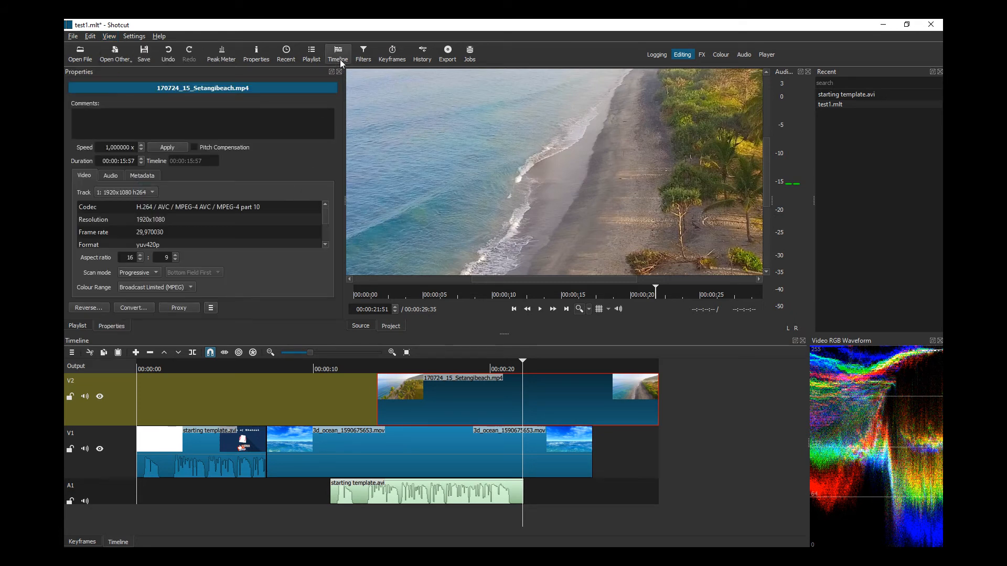
{"action": "left_click", "coordinate": [363, 52]}
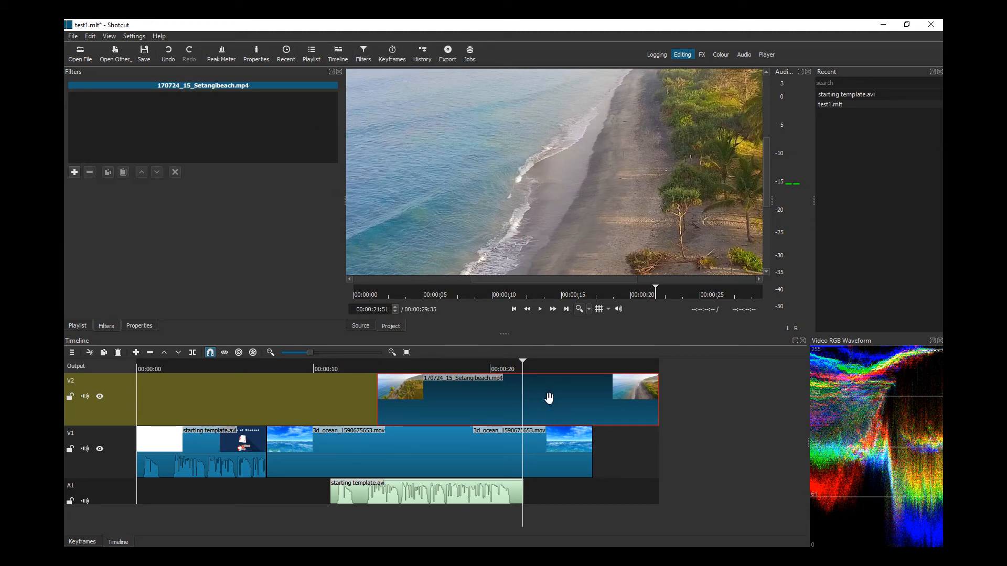
Step: Add the Hue/Lightness/Saturation video filter to the 170724_15_Setangibeach clip
{"action": "left_click", "coordinate": [75, 171]}
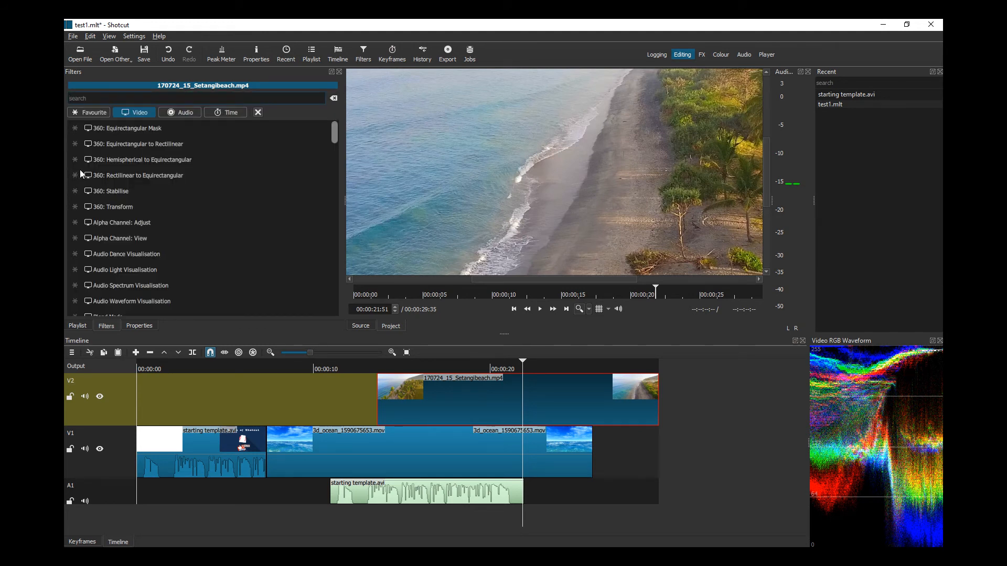
{"action": "left_click", "coordinate": [80, 170]}
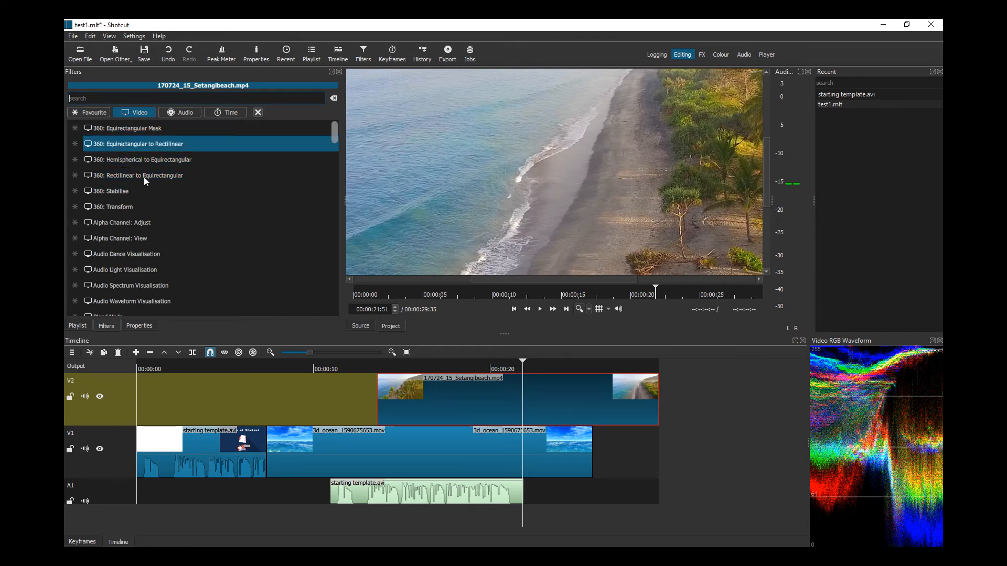
{"action": "scroll", "coordinate": [149, 205], "scroll_direction": "down", "scroll_amount": 3}
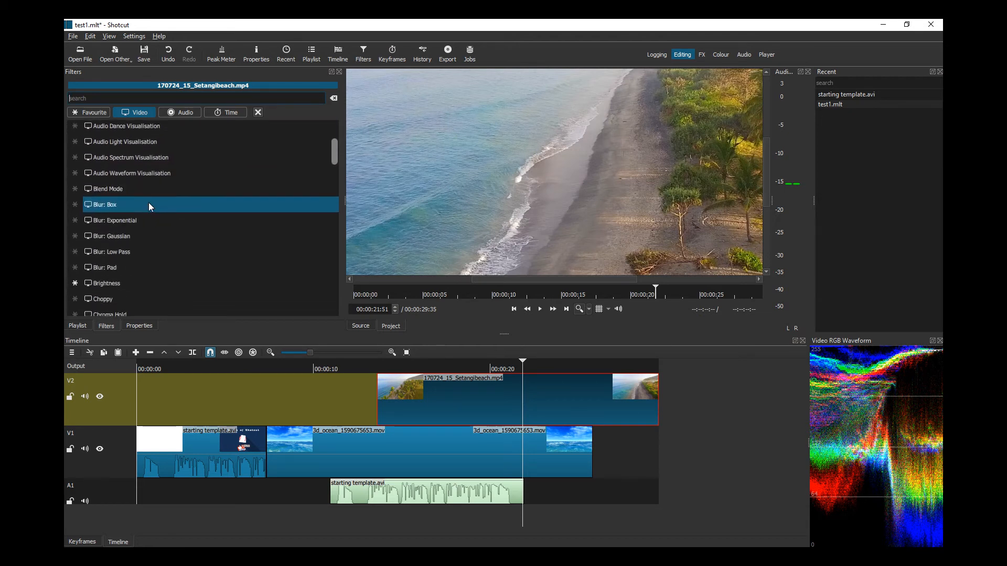
{"action": "scroll", "coordinate": [149, 204], "scroll_direction": "down", "scroll_amount": 5}
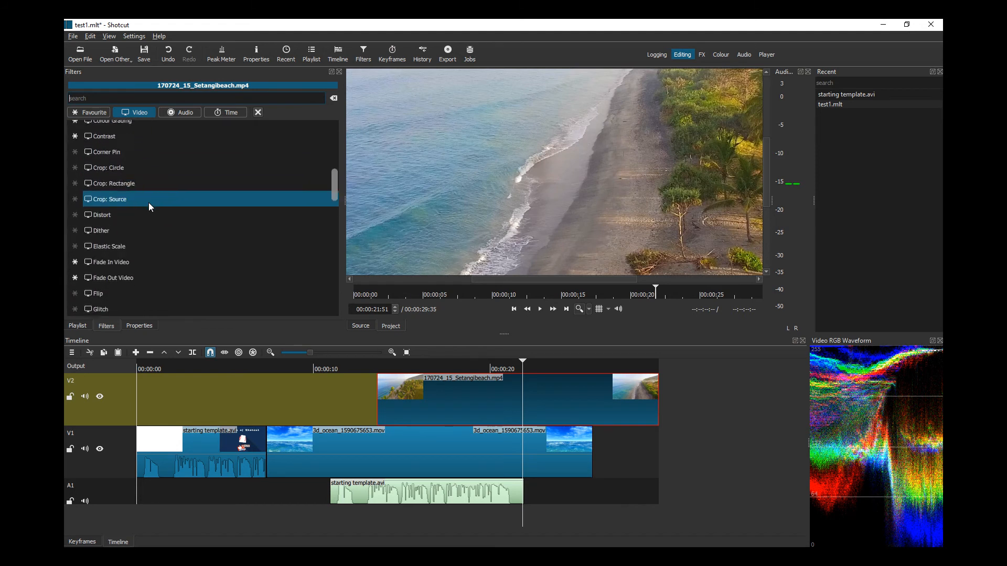
{"action": "scroll", "coordinate": [149, 207], "scroll_direction": "down", "scroll_amount": 4}
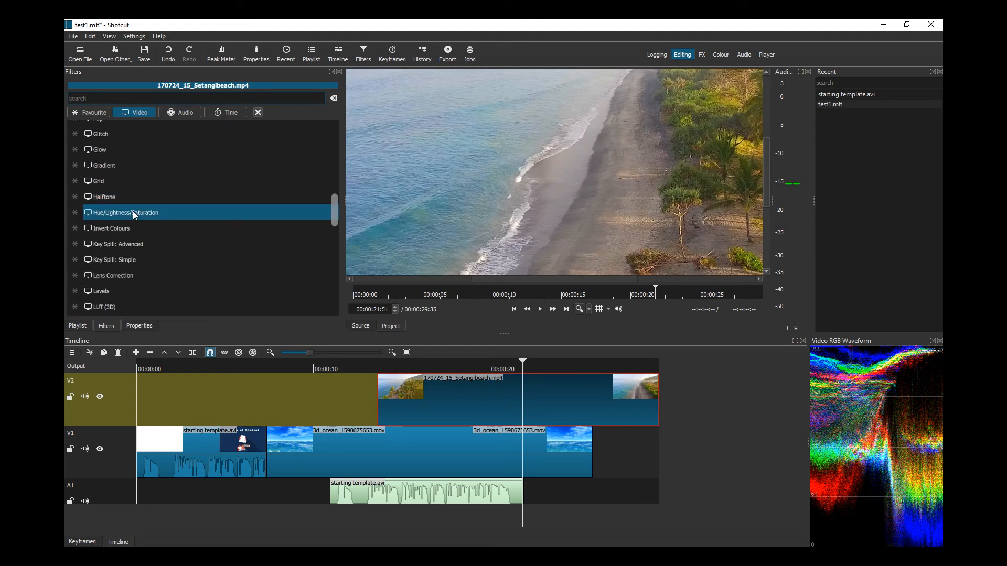
{"action": "left_click", "coordinate": [132, 211]}
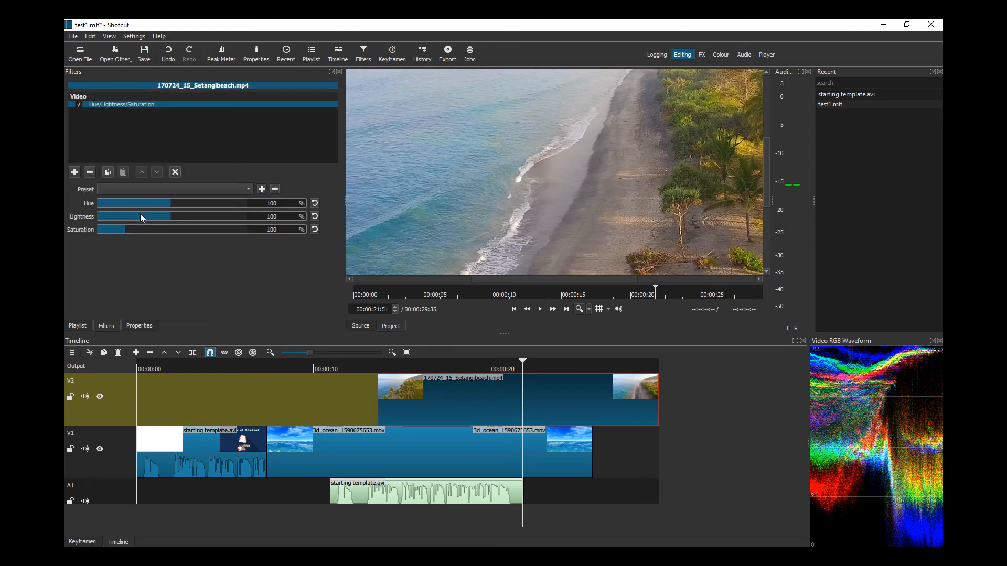
Step: Set the beach clip's hue to 111% and saturation to 133%, and play the timeline briefly to preview the effect
{"action": "mouse_move", "coordinate": [169, 201]}
{"action": "left_mouse_down"}
{"action": "mouse_move", "coordinate": [189, 204]}
{"action": "mouse_move", "coordinate": [168, 203]}
{"action": "mouse_move", "coordinate": [180, 205]}
{"action": "left_mouse_up"}
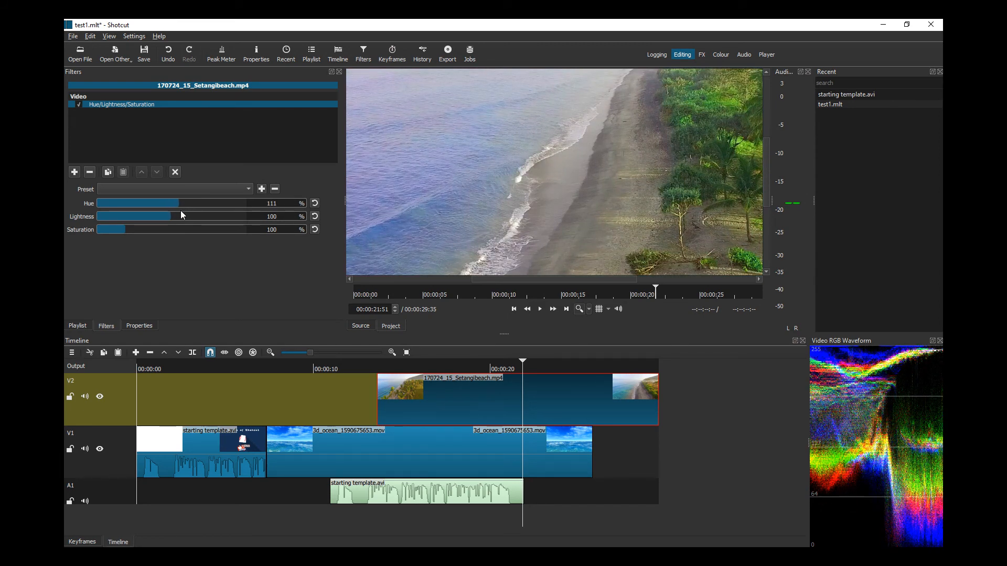
{"action": "left_click_drag", "start_coordinate": [174, 215], "coordinate": [136, 230]}
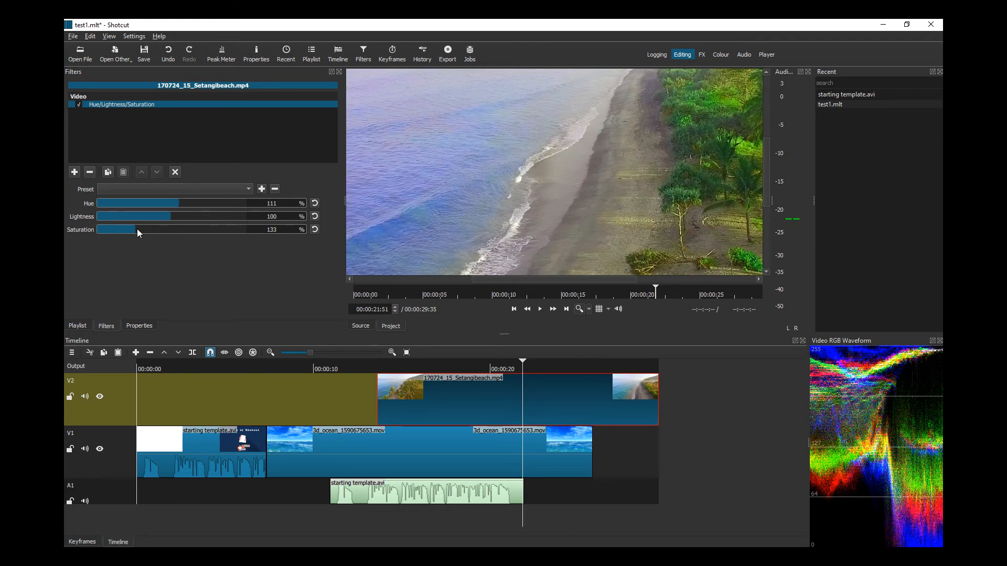
{"action": "left_click", "coordinate": [542, 310]}
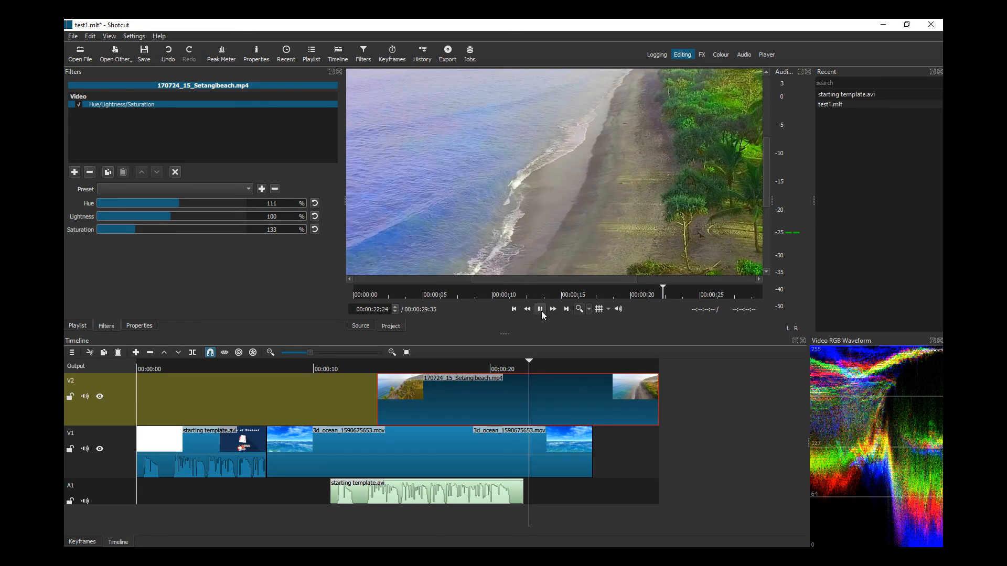
{"action": "left_click", "coordinate": [541, 311]}
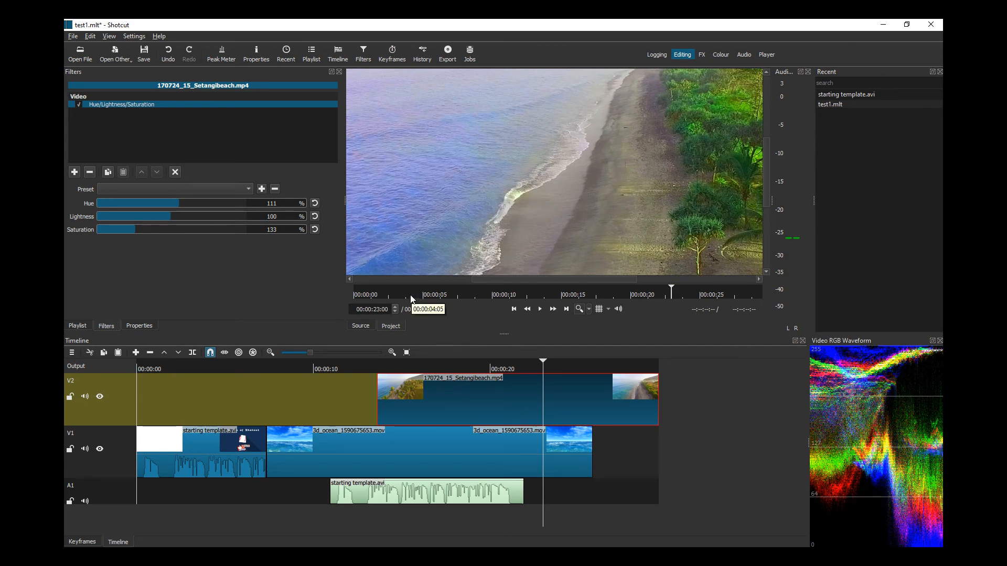
Step: Browse the audio and video filters and add Text: Rich from the favourites to the 170724_15_Setangibeach clip
{"action": "left_click", "coordinate": [74, 171]}
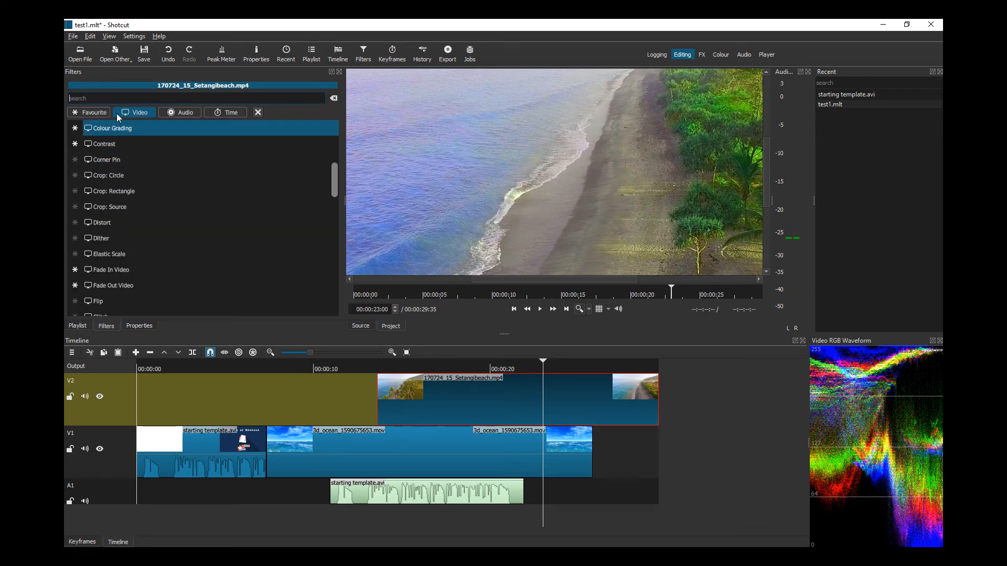
{"action": "left_click", "coordinate": [179, 113]}
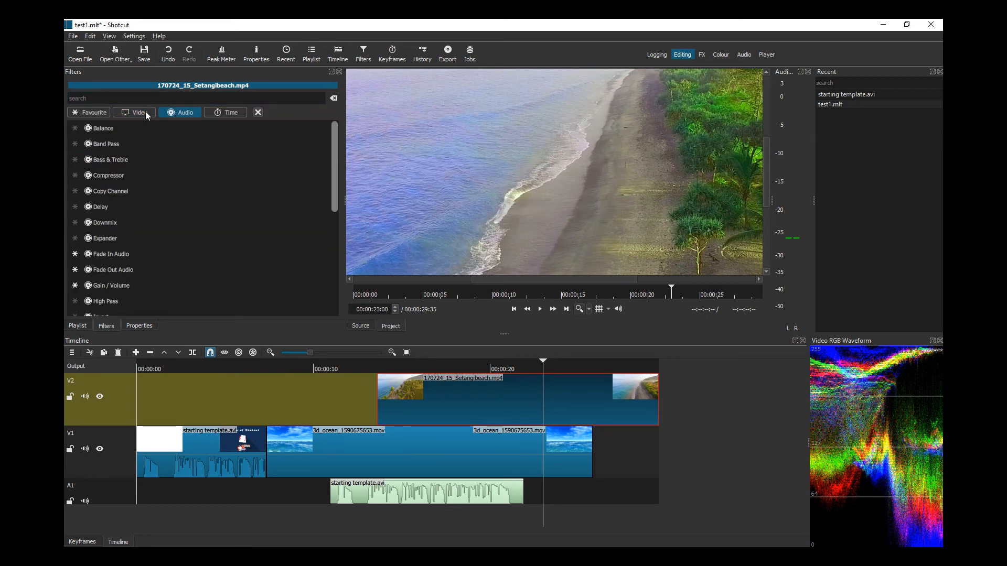
{"action": "left_click", "coordinate": [146, 111]}
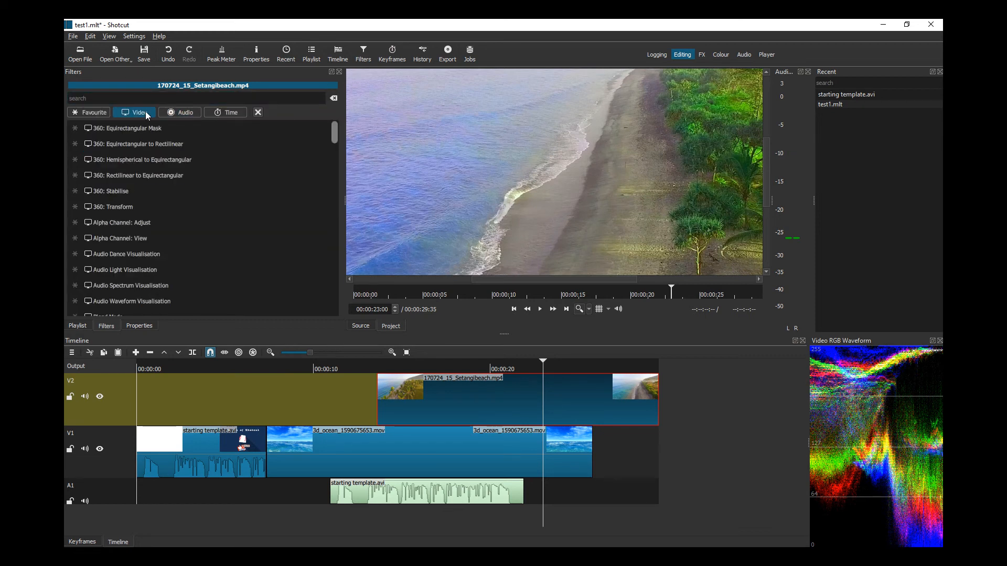
{"action": "left_click", "coordinate": [93, 112]}
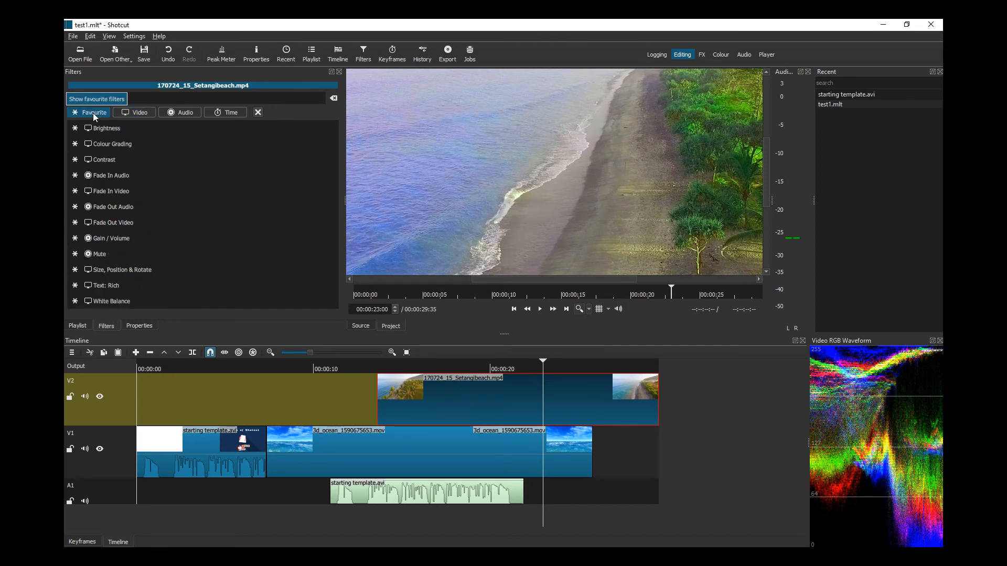
{"action": "left_click", "coordinate": [111, 286]}
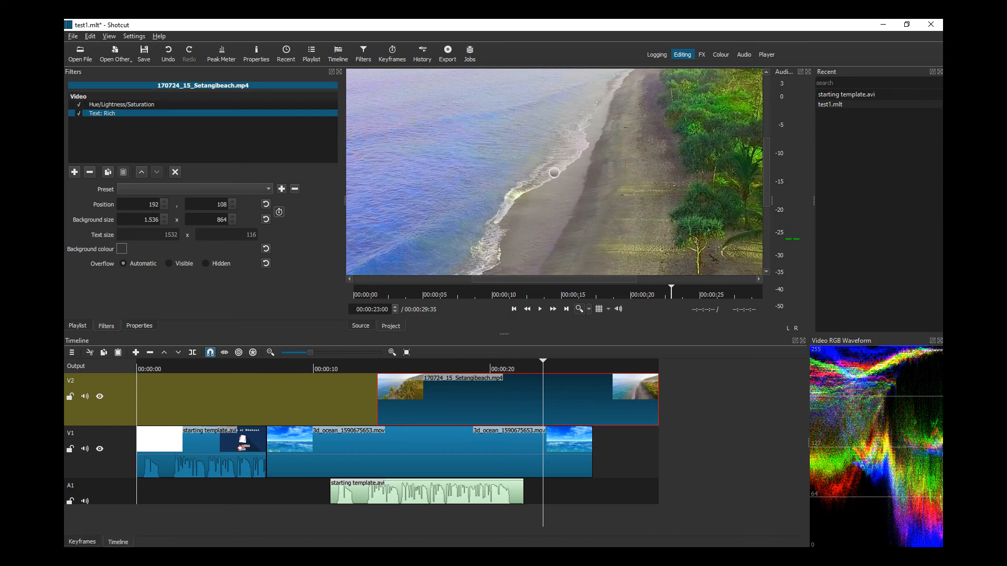
Step: Try the Lower Third and Slide In From Left presets on the beach clip's Text: Rich filter
{"action": "left_click", "coordinate": [158, 189]}
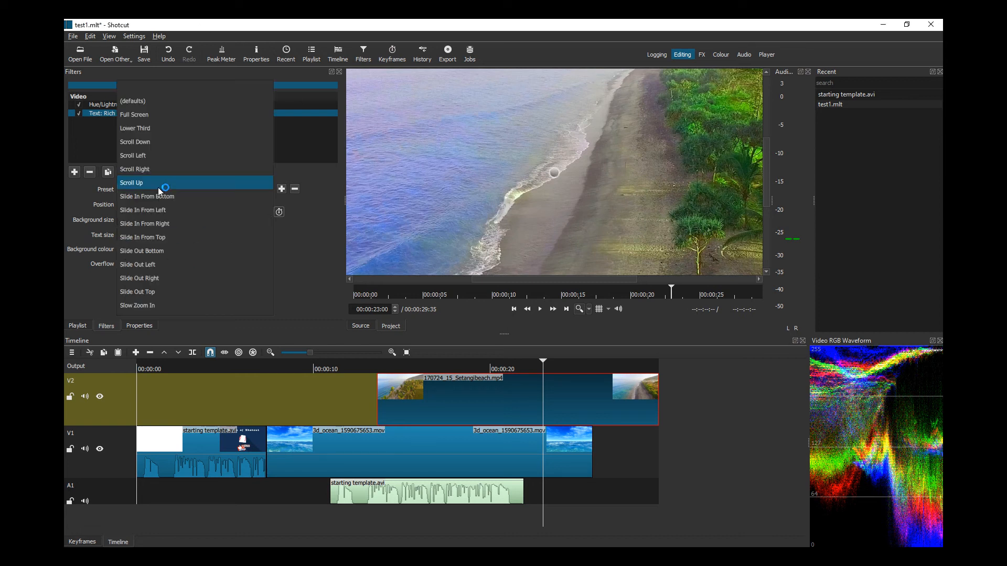
{"action": "left_click", "coordinate": [147, 129]}
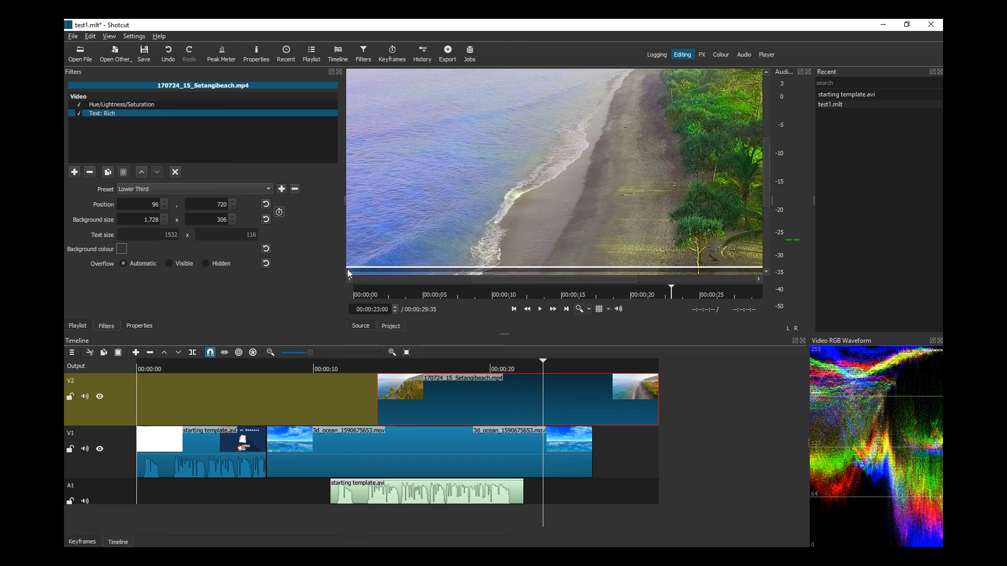
{"action": "left_click", "coordinate": [182, 190]}
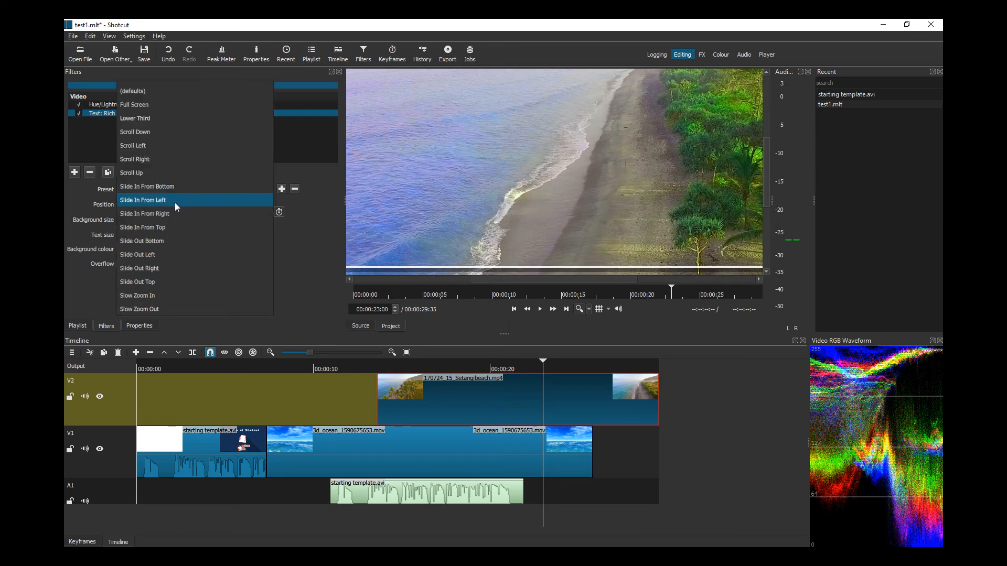
{"action": "left_click", "coordinate": [174, 203]}
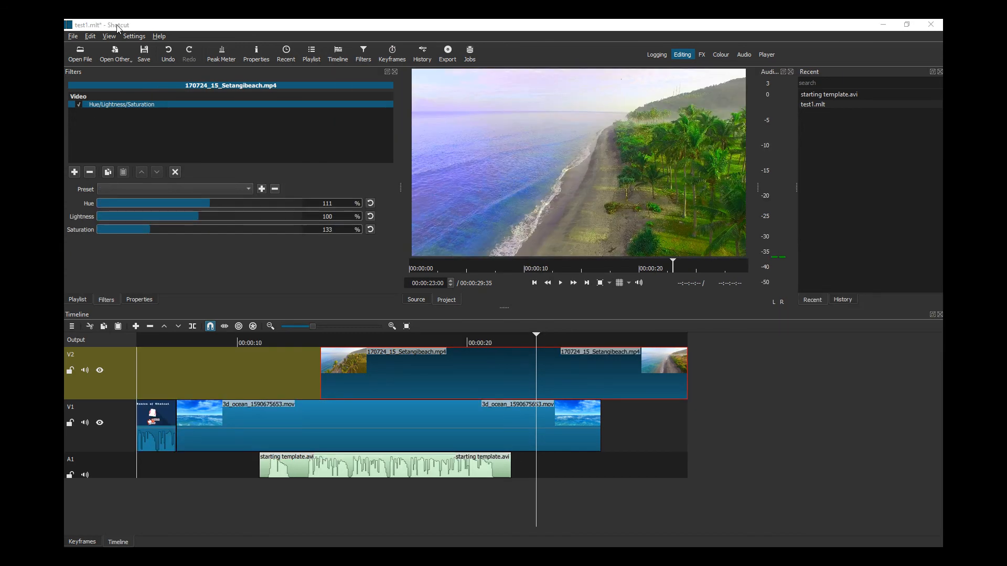
Step: Add the Text: Rich filter to the 170724_15_Setangibeach clip and enter "test text" as its text
{"action": "left_click", "coordinate": [74, 172]}
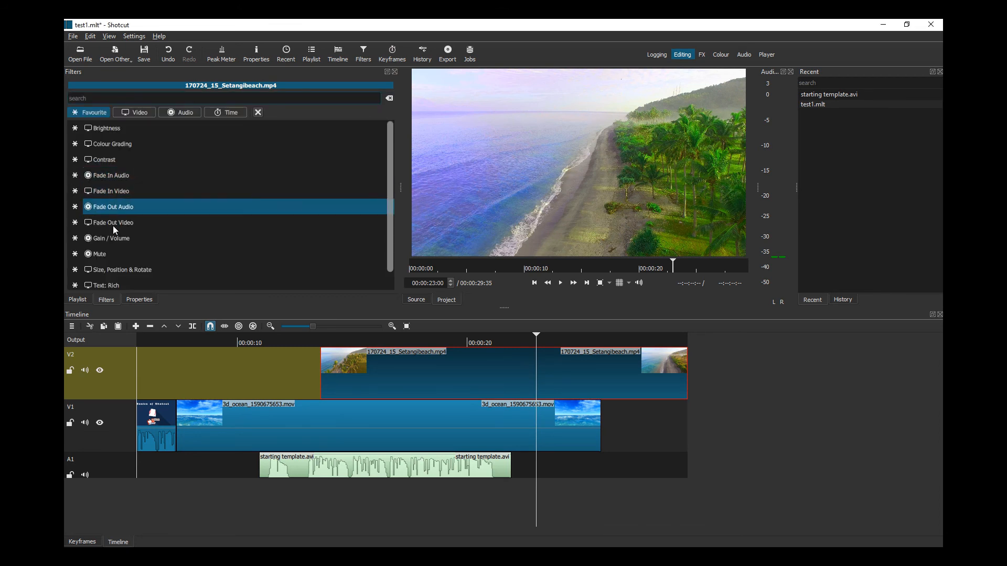
{"action": "left_click", "coordinate": [112, 284]}
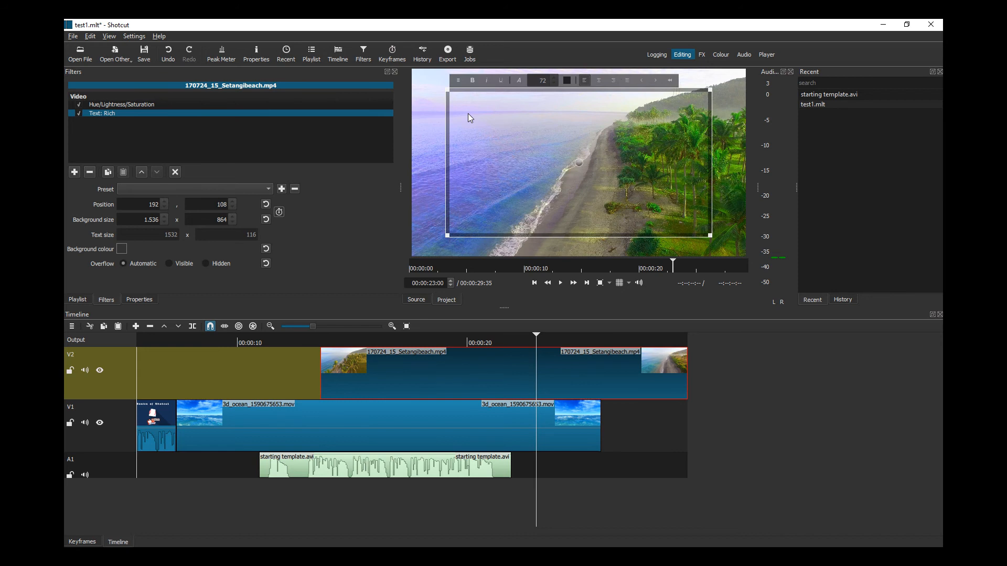
{"action": "type", "text": "ghg"}
{"action": "type", "text": "test"}
{"action": "type", "text": " text"}
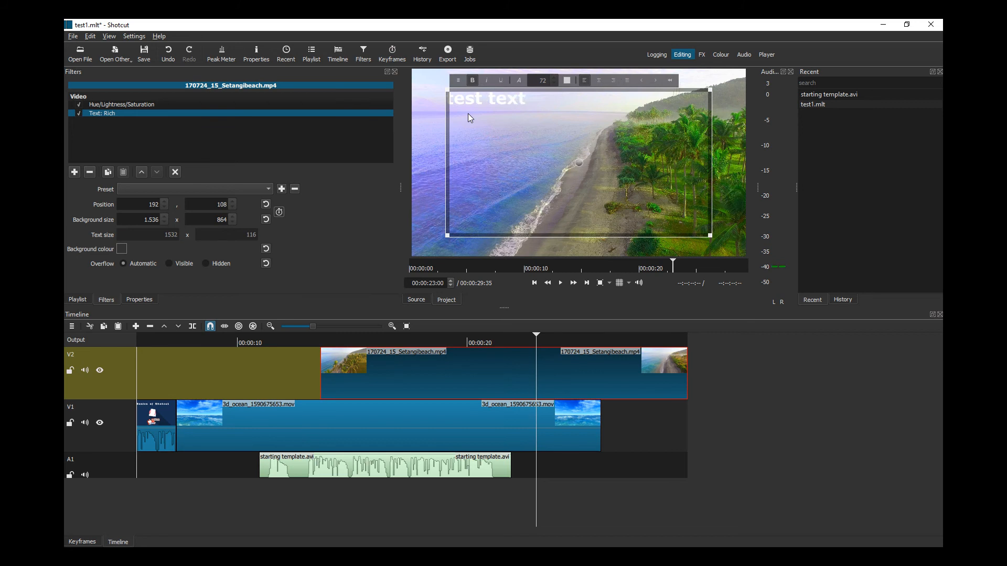
Step: Format the test text as italic at size 34 and resize its box to about 779 x 372 at position 421, 301
{"action": "left_click_drag", "start_coordinate": [530, 103], "coordinate": [445, 102]}
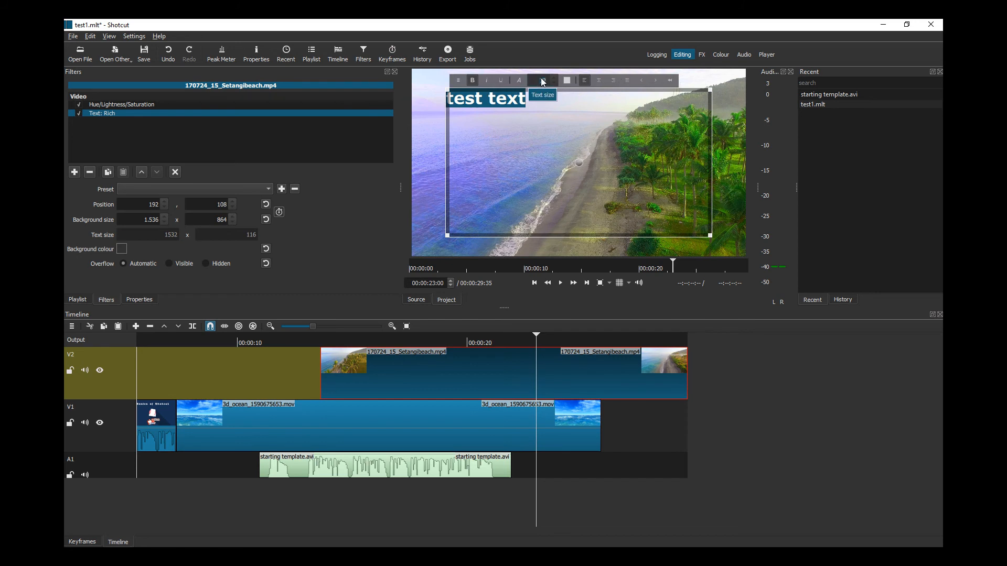
{"action": "type", "text": "34"}
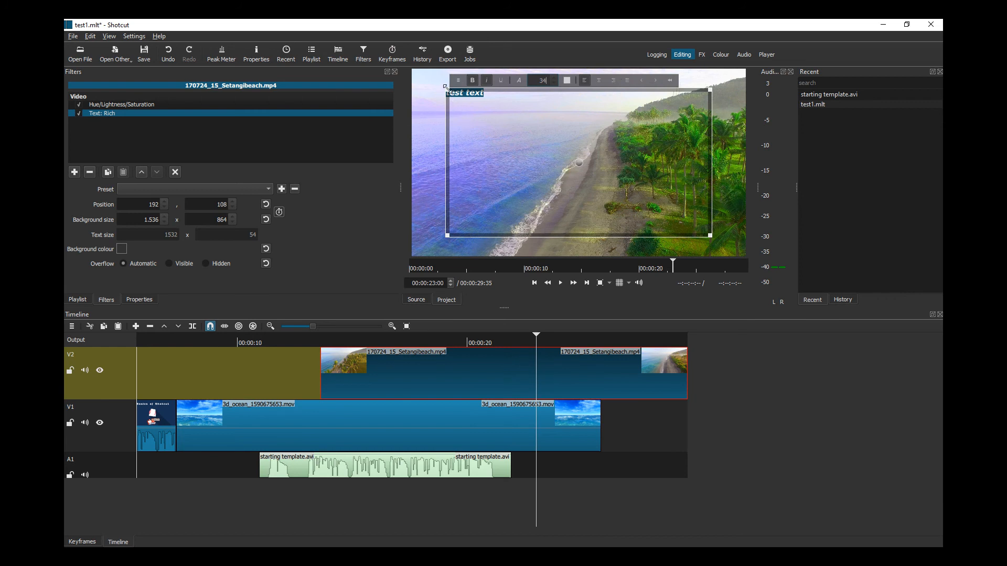
{"action": "left_click_drag", "start_coordinate": [447, 89], "coordinate": [487, 124]}
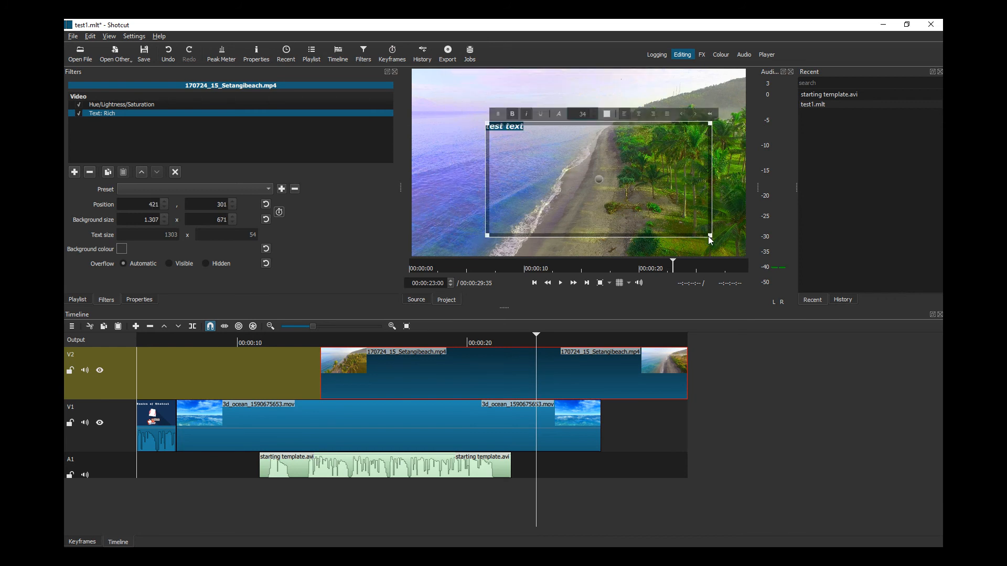
{"action": "left_click_drag", "start_coordinate": [709, 237], "coordinate": [616, 180]}
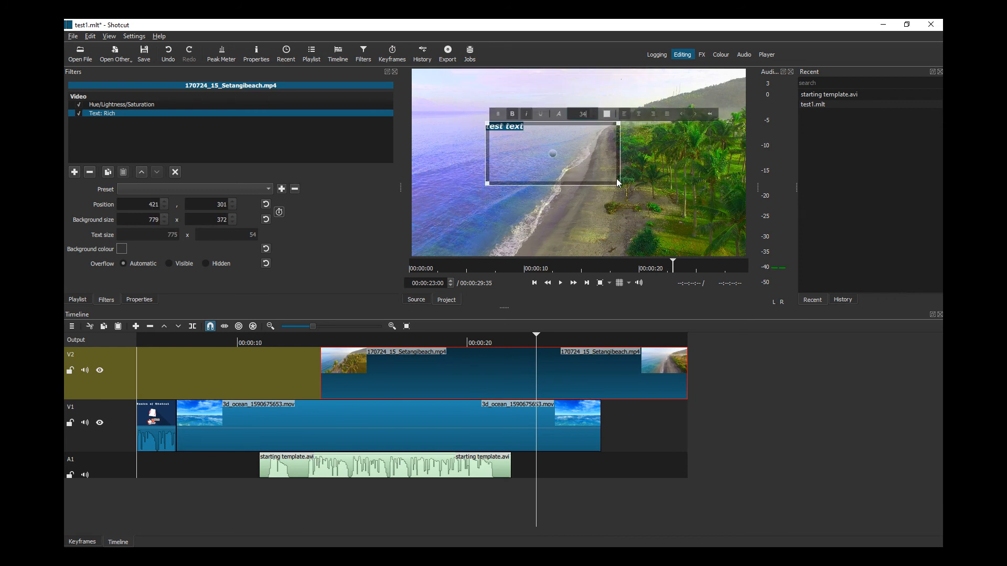
Step: Apply the Scroll Left preset to the text filter and play the beach clip from near its start to preview the animation
{"action": "left_click", "coordinate": [206, 190]}
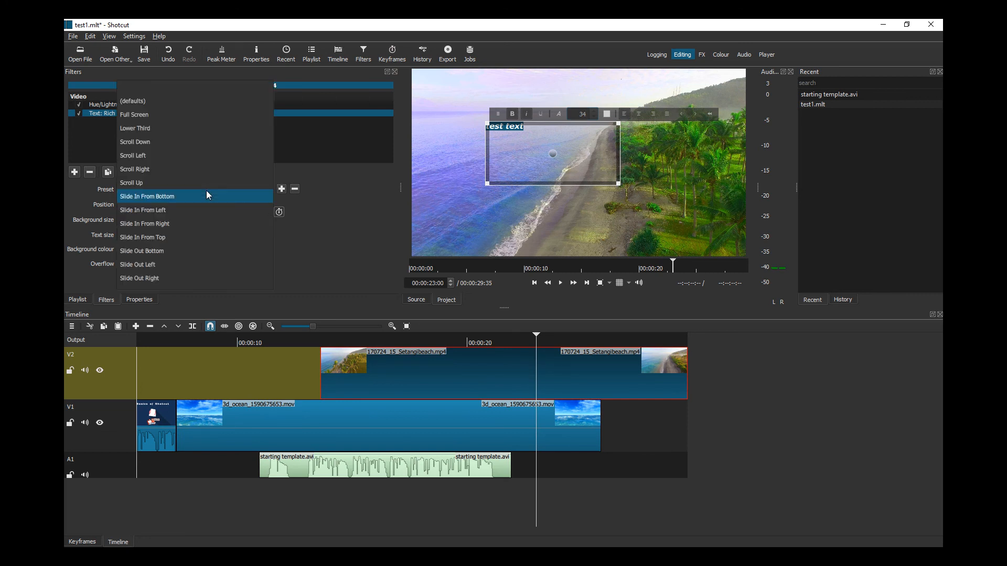
{"action": "left_click", "coordinate": [159, 160]}
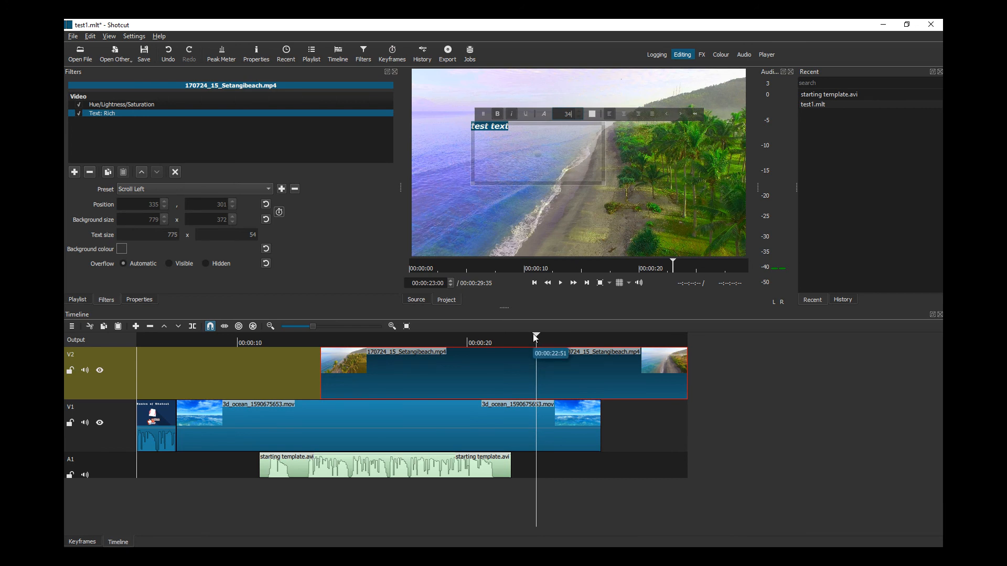
{"action": "left_click_drag", "start_coordinate": [428, 336], "coordinate": [368, 333]}
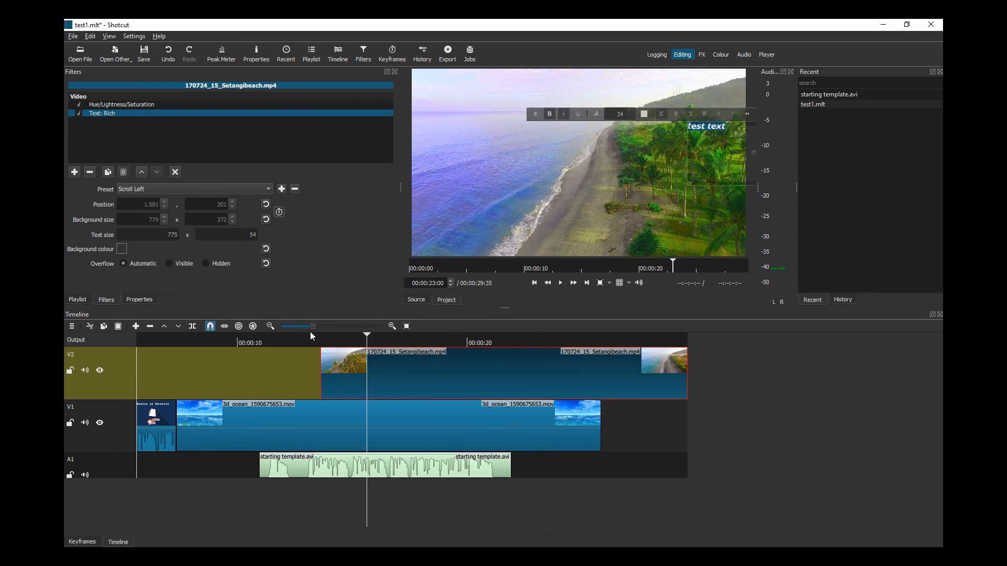
{"action": "left_click", "coordinate": [562, 283]}
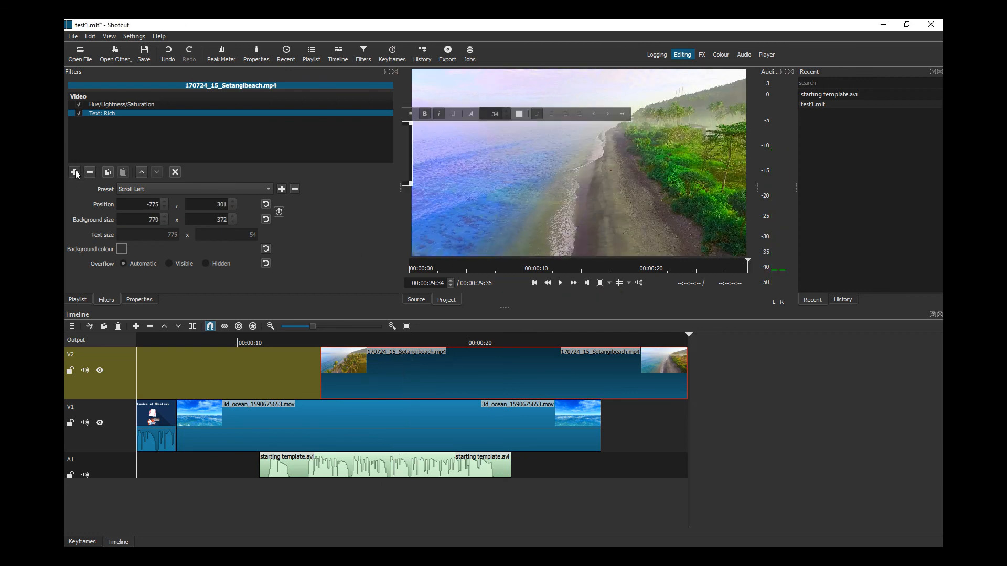
Step: Add the Blend Mode video filter to the 170724_15_Setangibeach clip and set its blend mode to Hard Light
{"action": "left_click", "coordinate": [74, 171]}
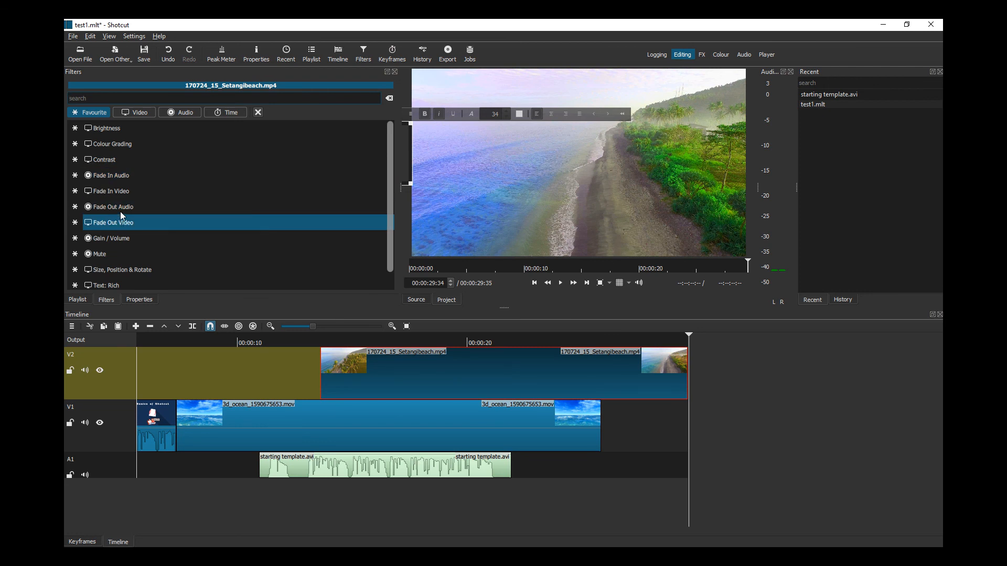
{"action": "scroll", "coordinate": [123, 228], "scroll_direction": "down", "scroll_amount": 1}
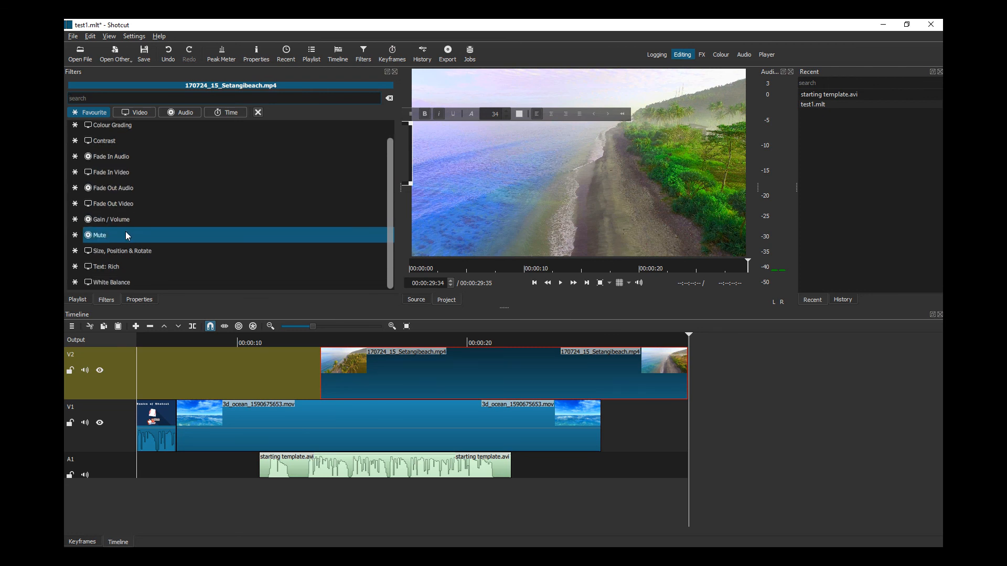
{"action": "scroll", "coordinate": [125, 231], "scroll_direction": "up", "scroll_amount": 1}
{"action": "left_click", "coordinate": [140, 113]}
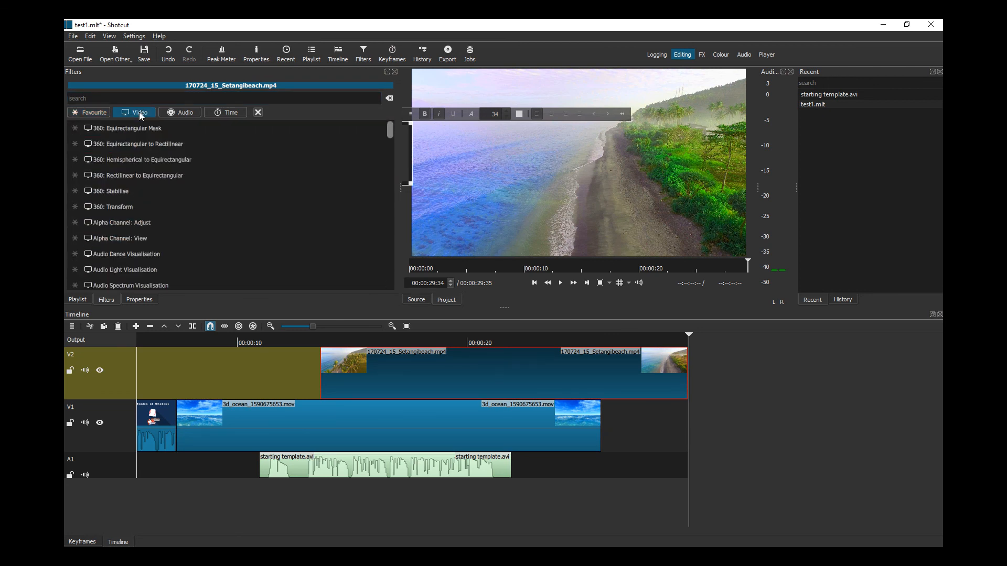
{"action": "scroll", "coordinate": [135, 203], "scroll_direction": "down", "scroll_amount": 4}
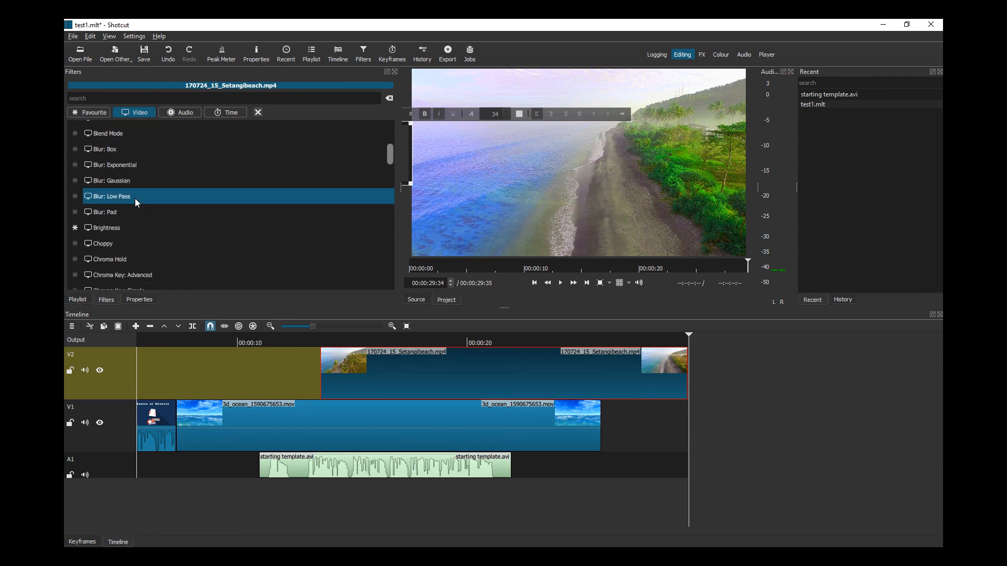
{"action": "left_click", "coordinate": [125, 133]}
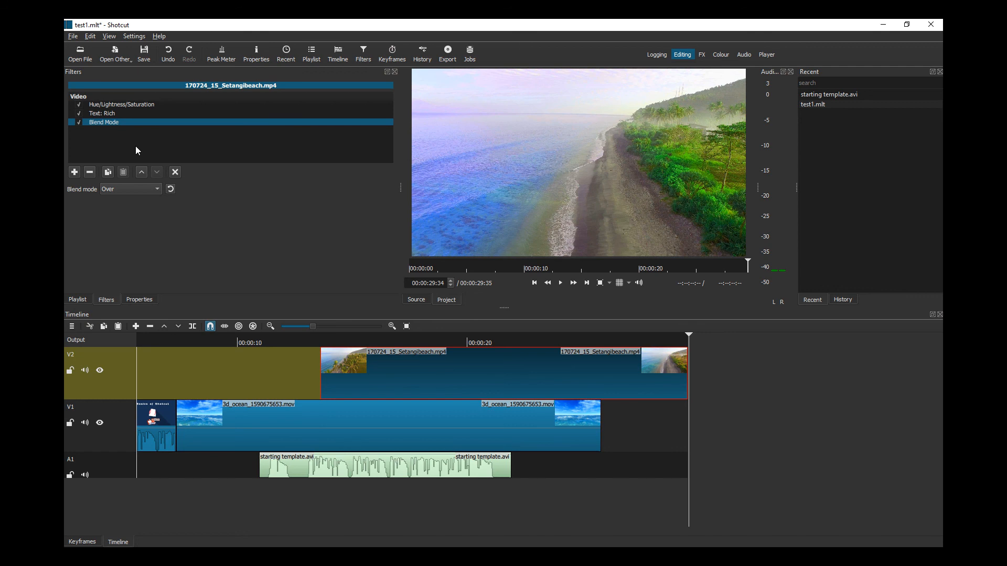
{"action": "left_click", "coordinate": [128, 189]}
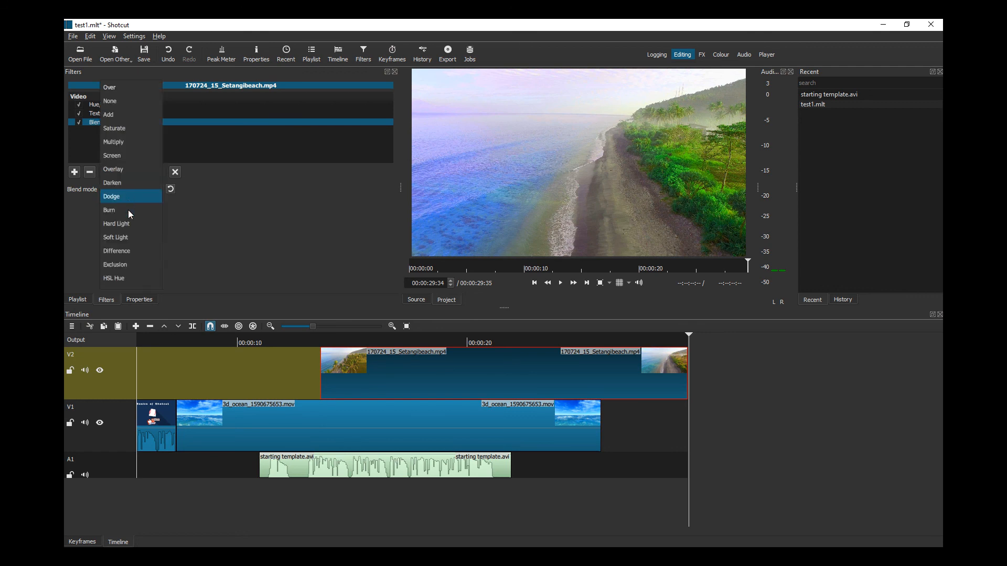
{"action": "left_click", "coordinate": [124, 225]}
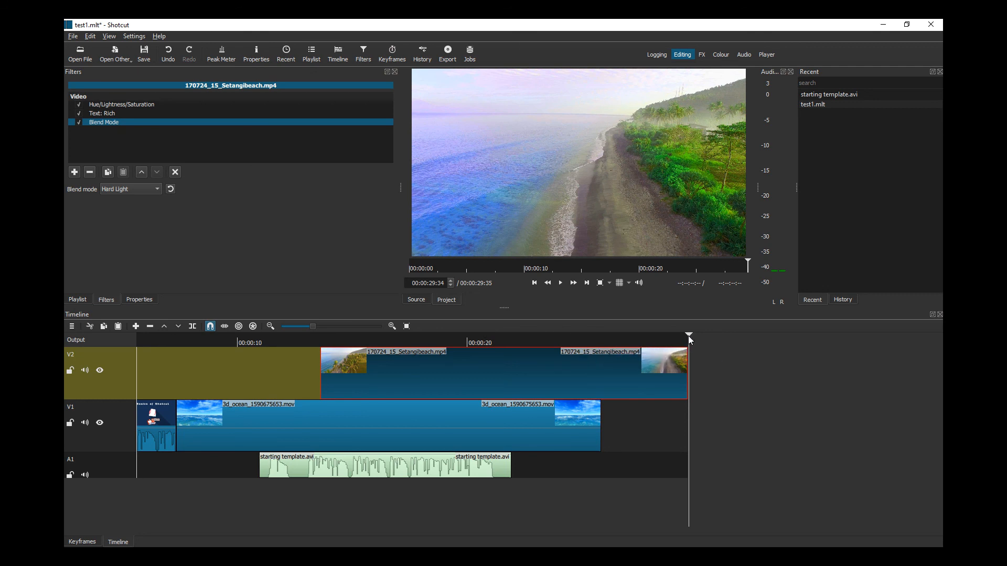
Step: Play the timeline from just before the beach clip on V2 to preview its blending with the ocean clip
{"action": "left_click_drag", "start_coordinate": [688, 336], "coordinate": [315, 361]}
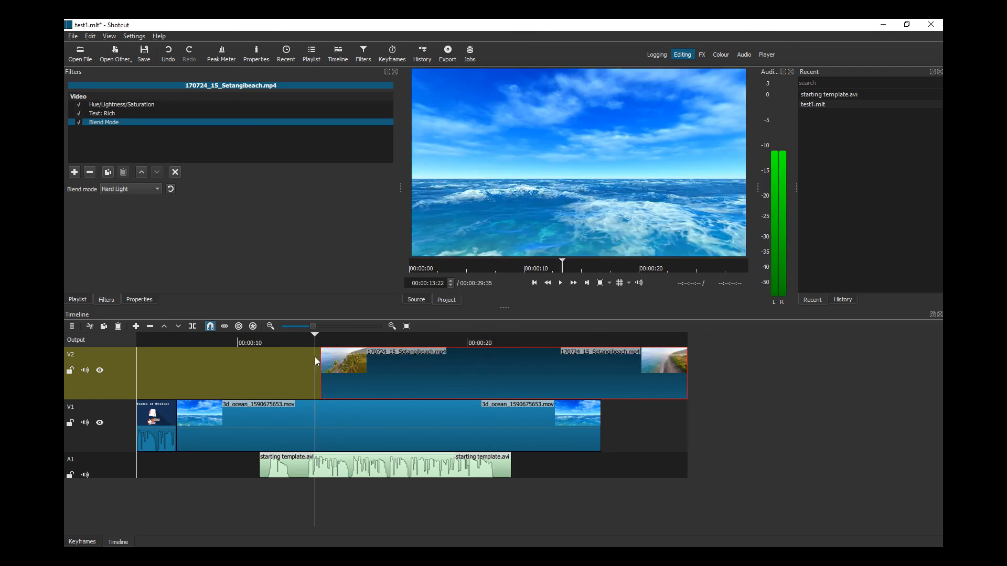
{"action": "left_click", "coordinate": [562, 283]}
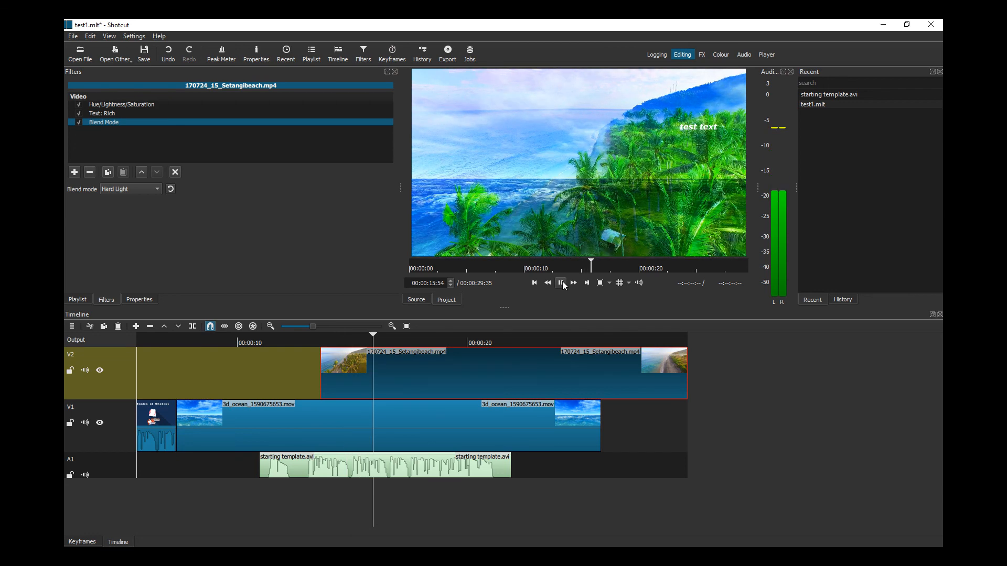
{"action": "left_click", "coordinate": [561, 283]}
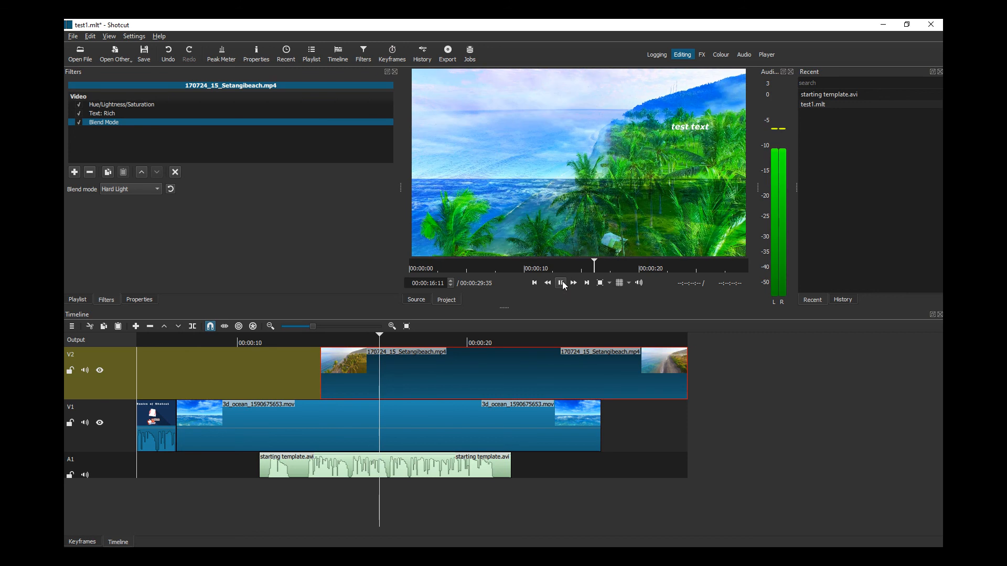